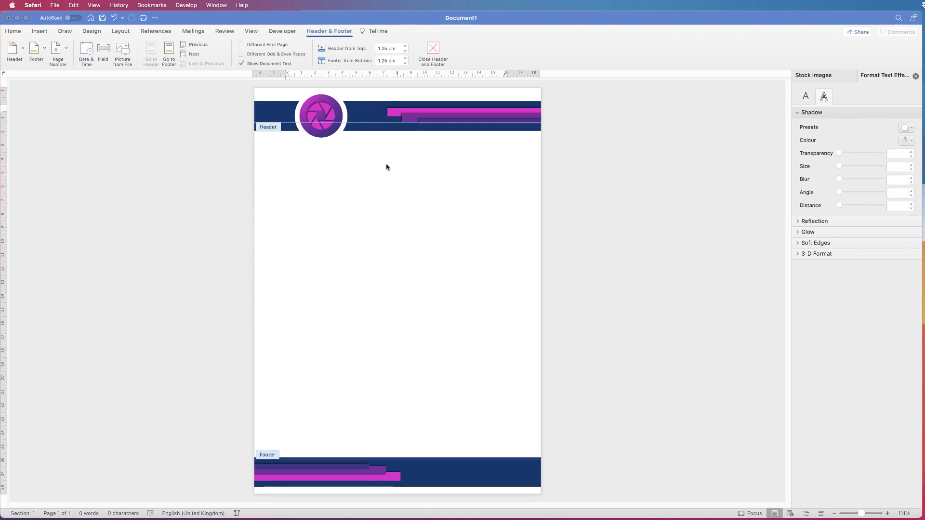
left_click(363, 115)
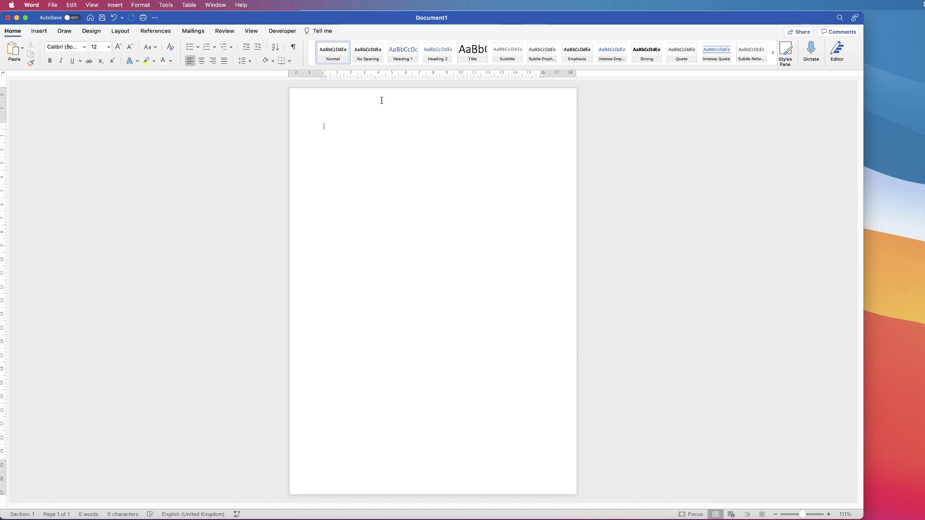
double_click(348, 98)
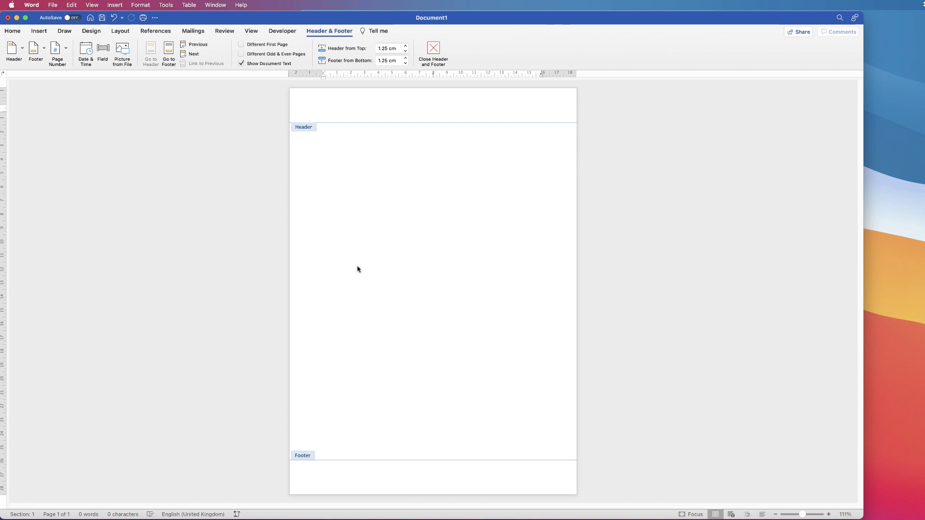
double_click(380, 222)
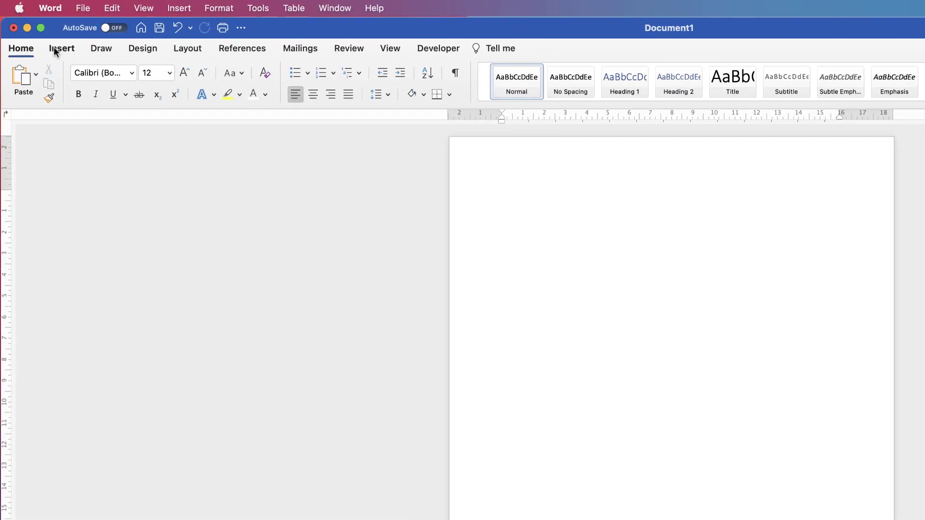
- Open the page header for editing without applying a built-in header design
left_click(37, 31)
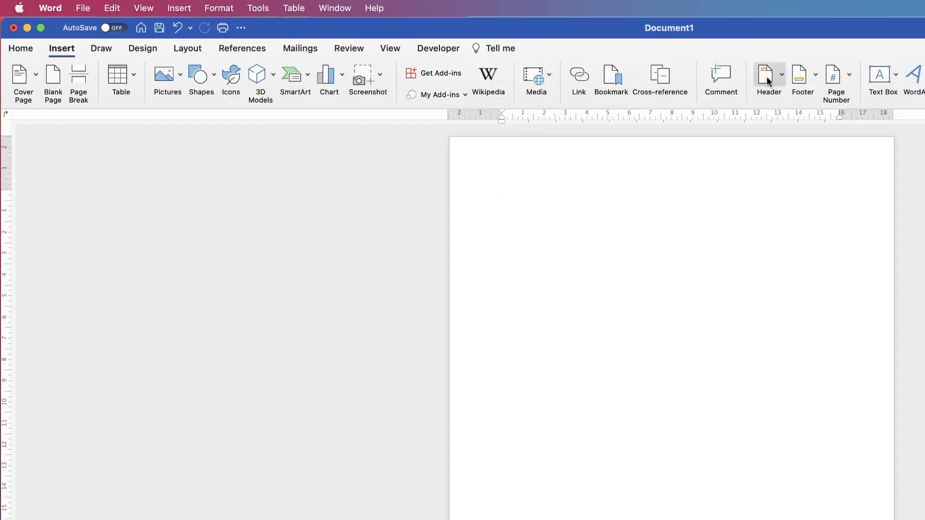
left_click(765, 78)
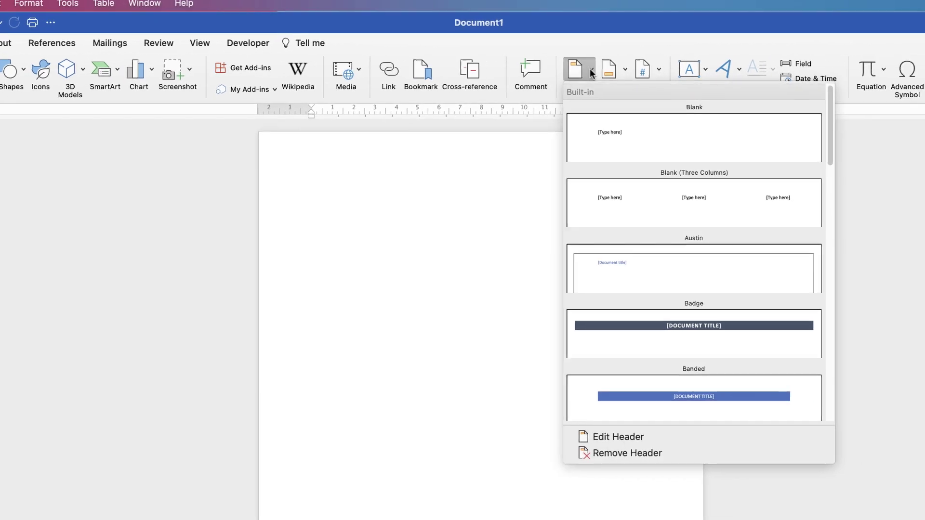
left_click(607, 437)
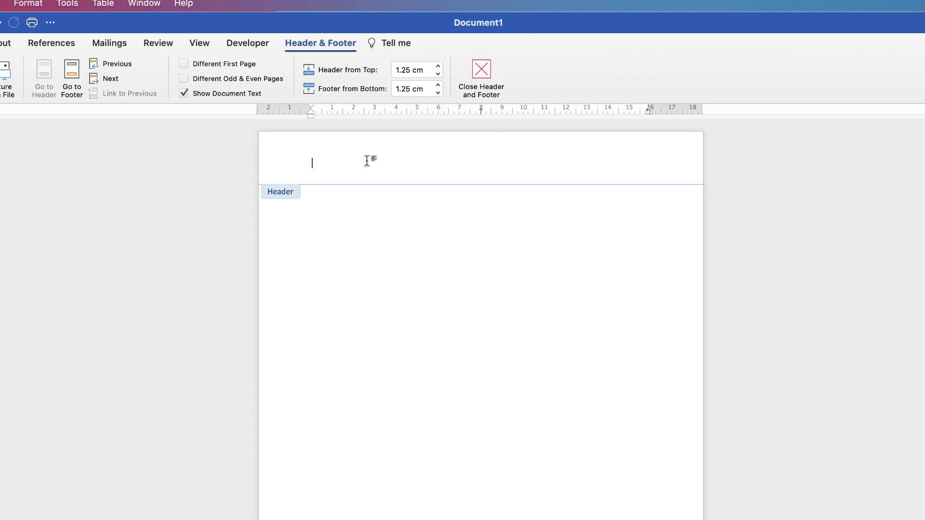
- Draw a rectangle across the full page width in the header, about 22.02 cm wide and 2.22 cm high
left_click(63, 48)
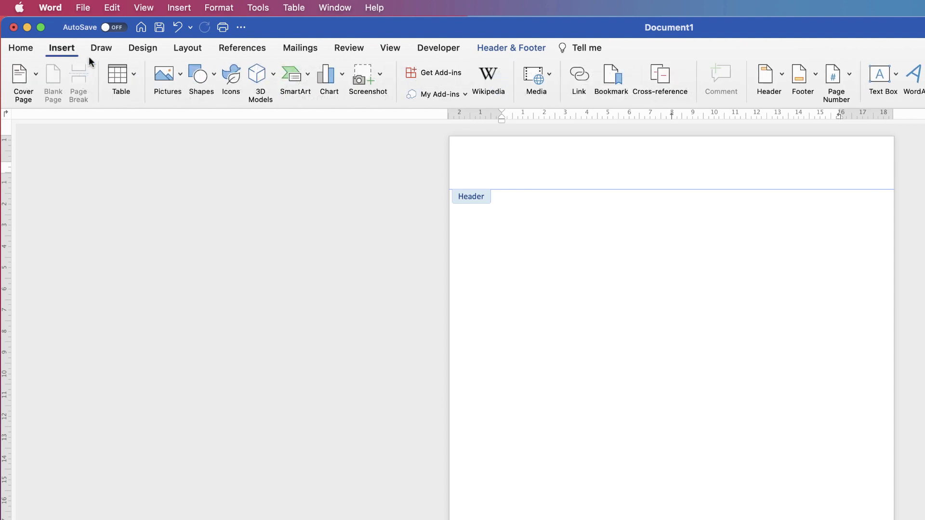
left_click(214, 74)
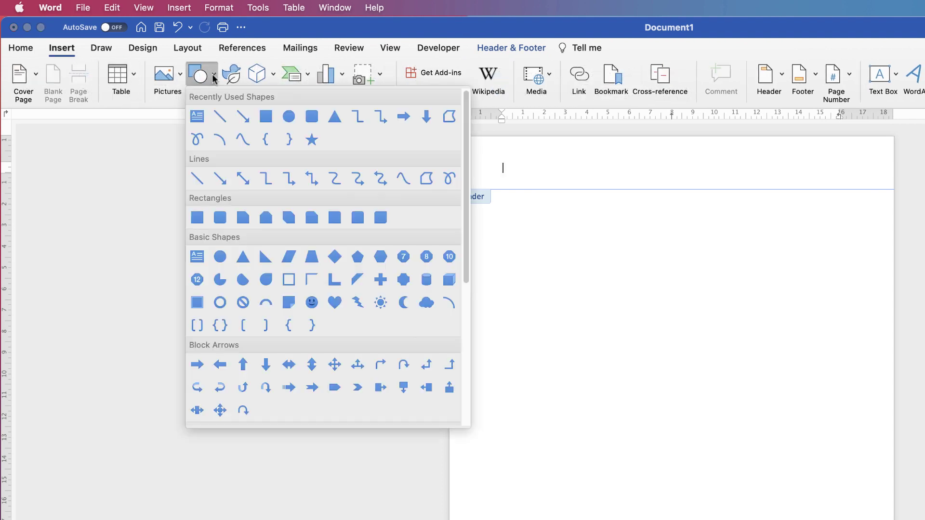
left_click(197, 219)
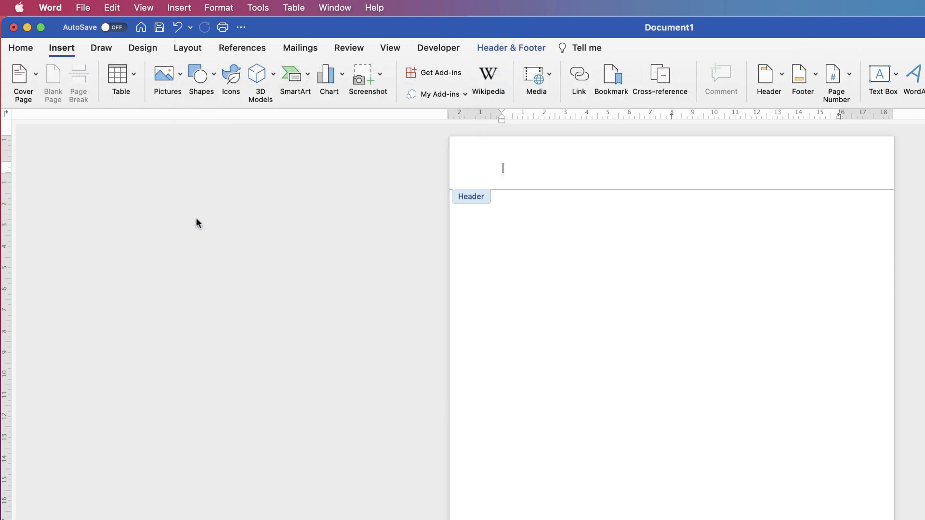
left_click_drag(453, 151, 886, 199)
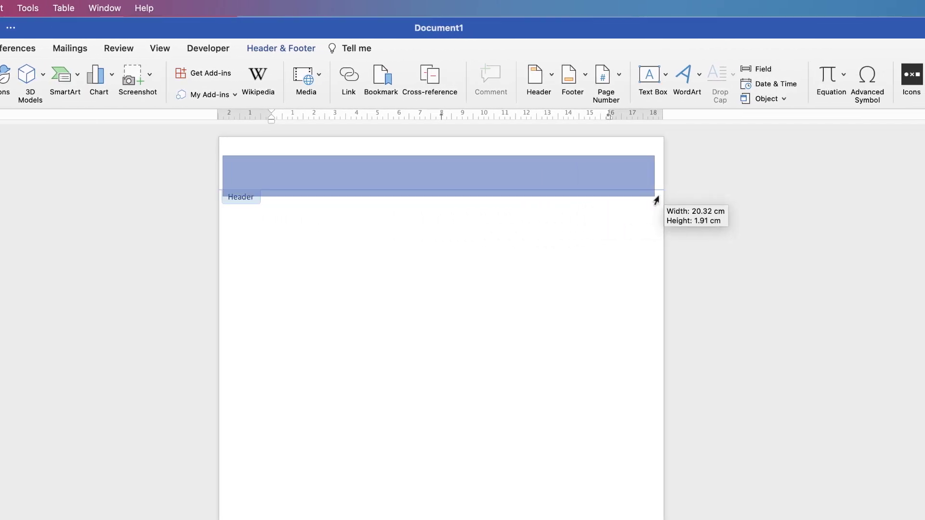
left_click_drag(656, 199, 696, 189)
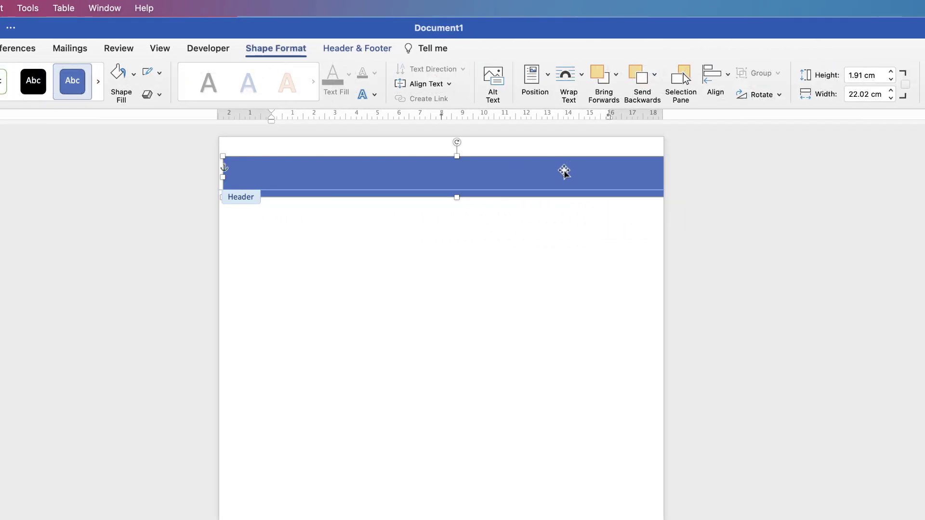
left_click_drag(516, 173, 504, 173)
left_click_drag(443, 198, 443, 201)
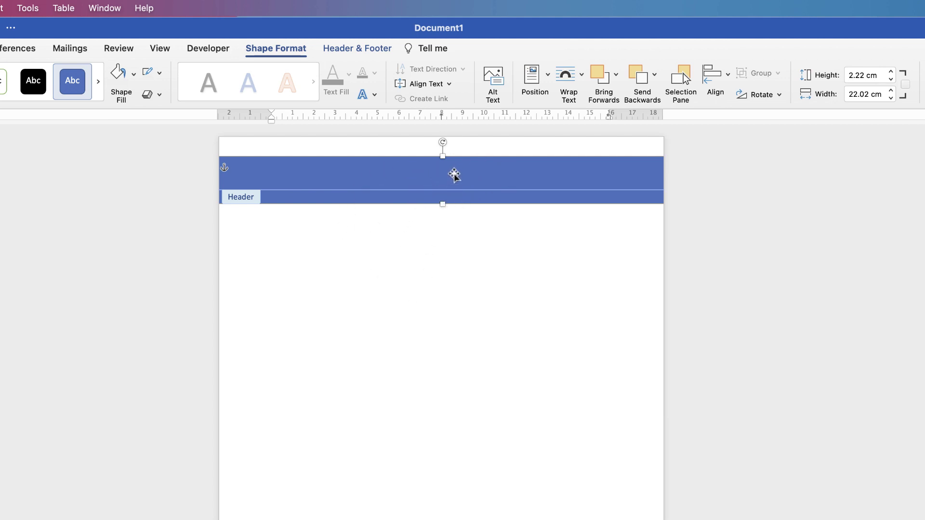
- Remove the outline from the header rectangle
left_click(467, 150)
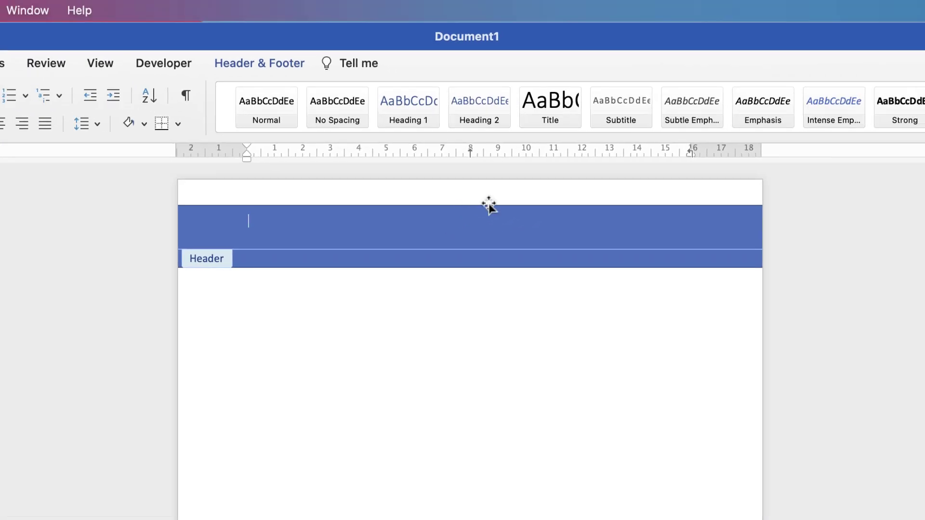
left_click(445, 223)
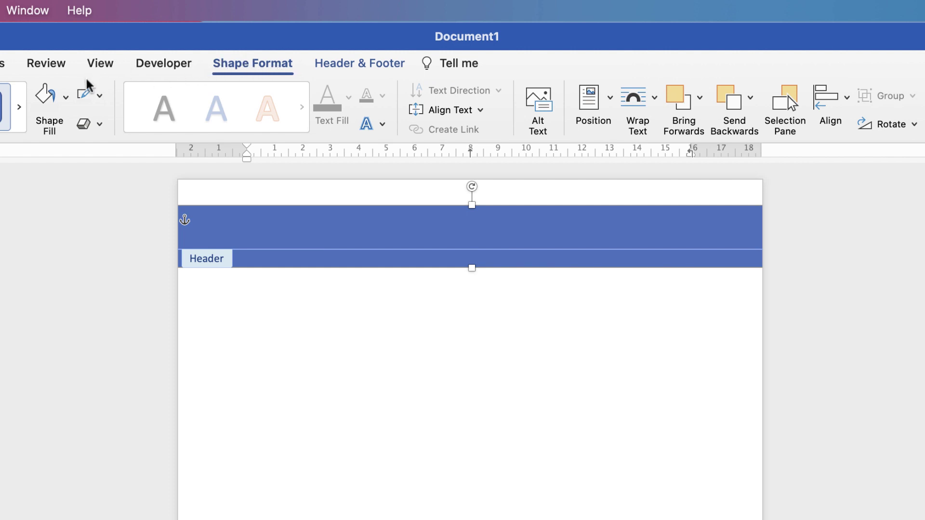
left_click(100, 100)
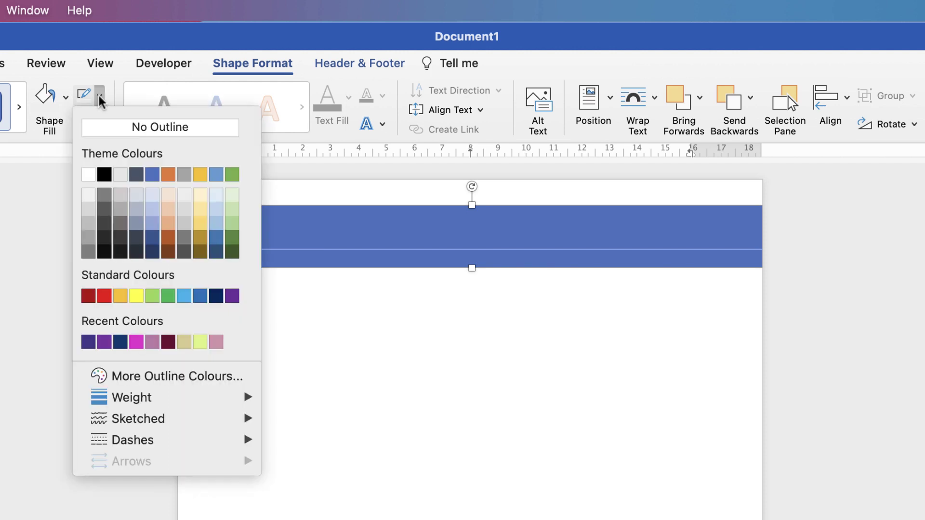
left_click(109, 128)
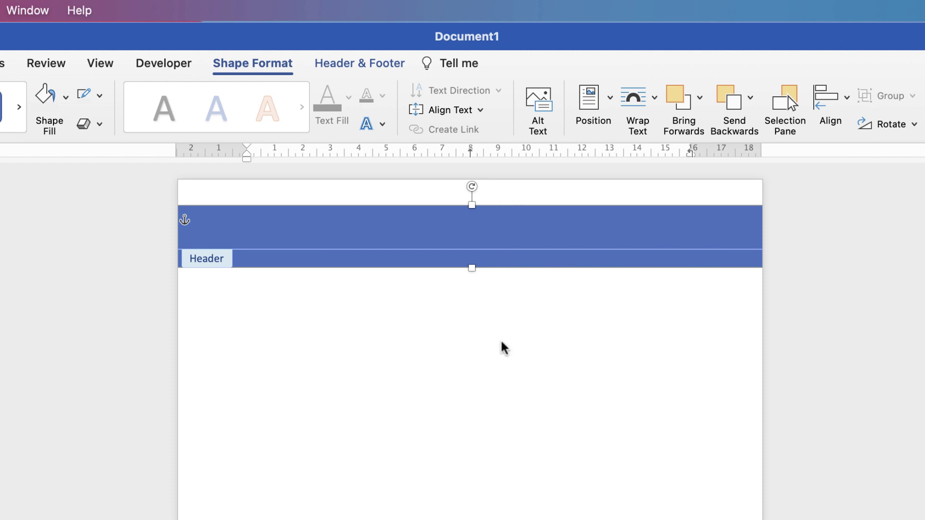
- Leave the header to check how the band looks from the document body, and return to header editing
left_click(505, 279)
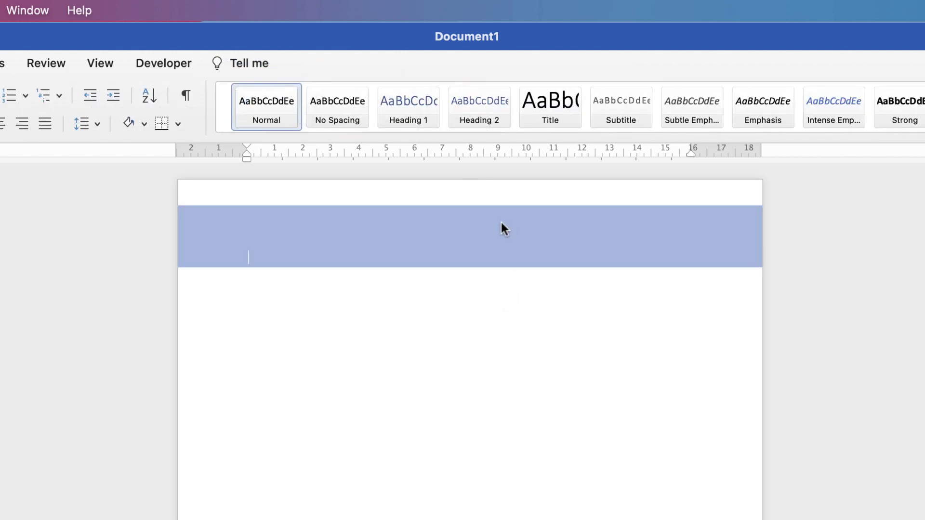
left_click(465, 217)
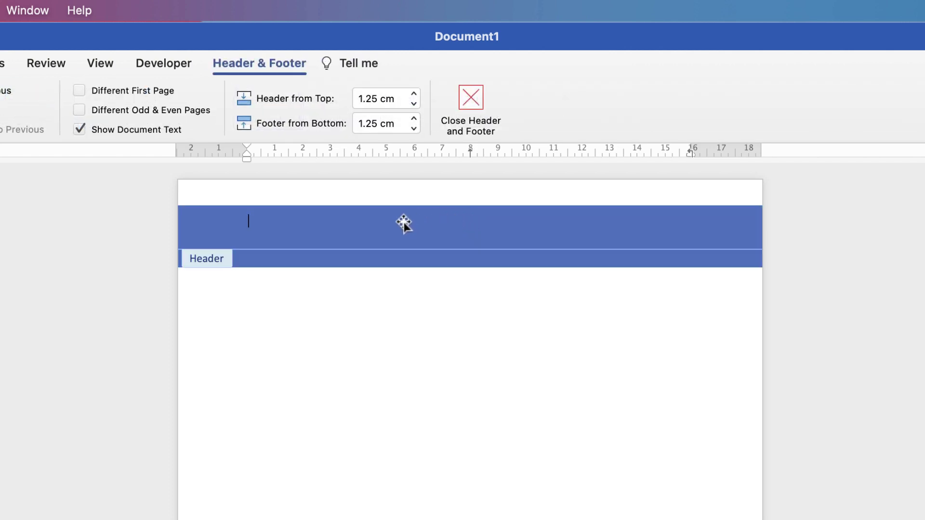
left_click(433, 226)
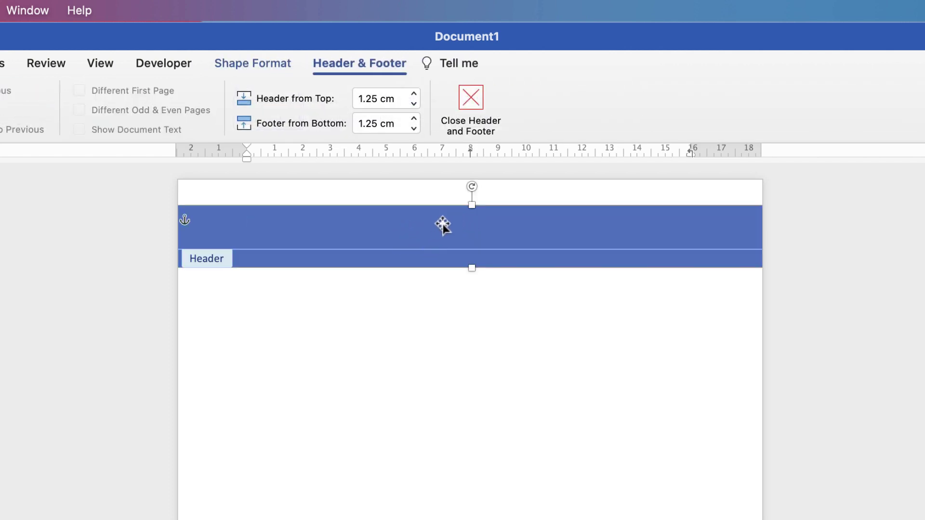
left_click(501, 191)
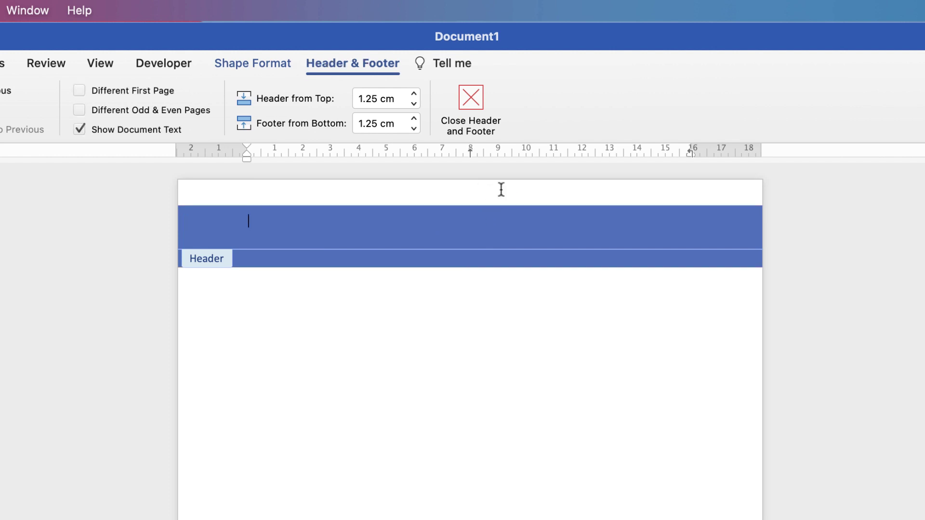
- Copy the header band, paste a duplicate into the header, and place it just below the original
left_click(470, 230)
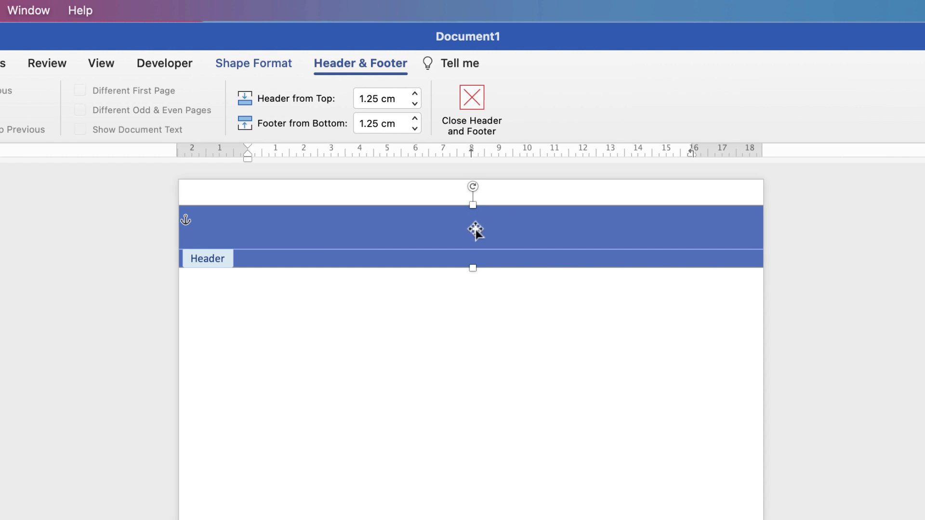
left_click(32, 66)
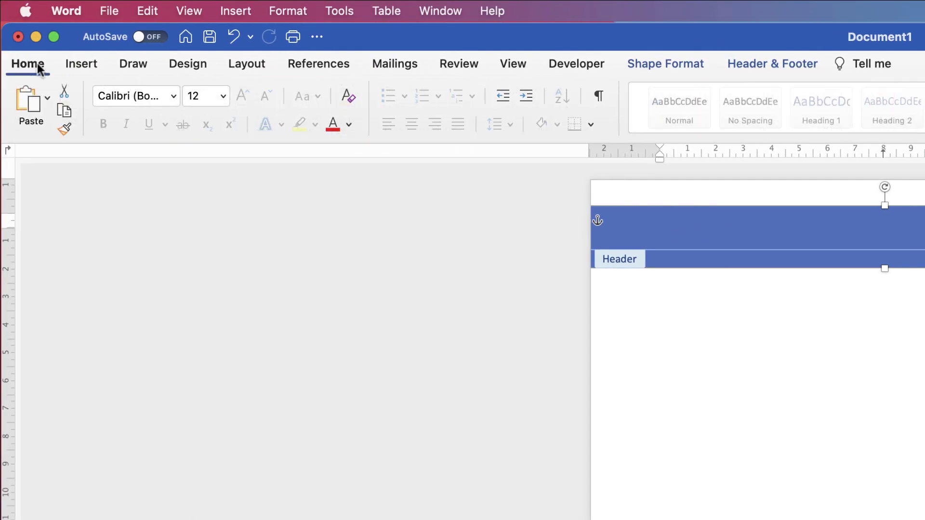
left_click(65, 112)
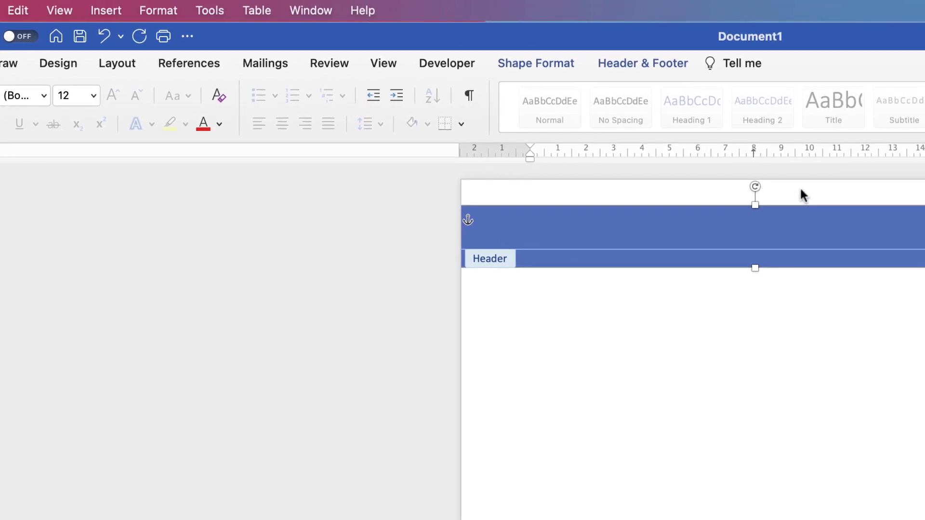
left_click(801, 189)
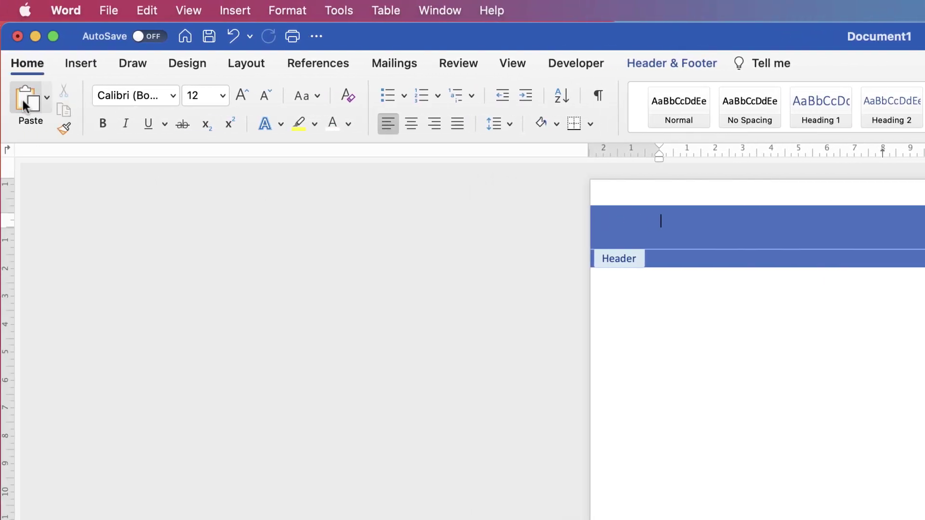
left_click(24, 105)
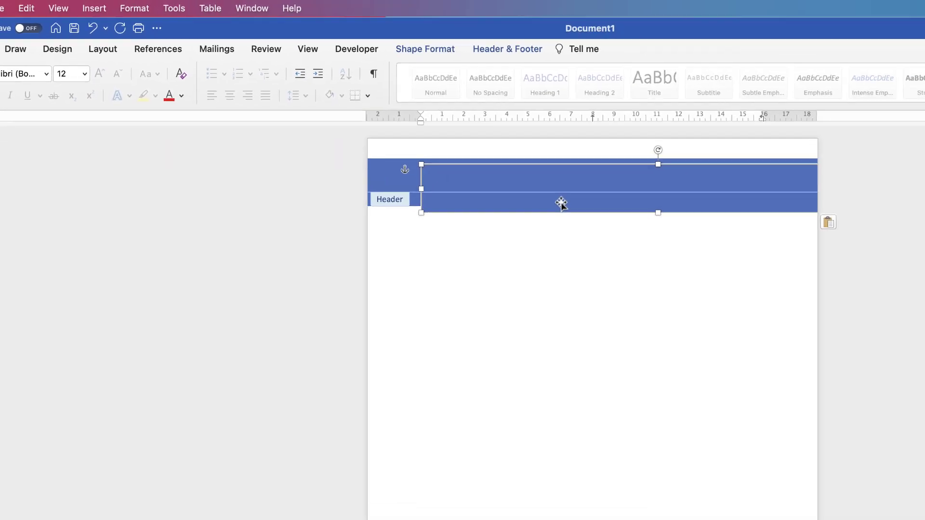
left_click_drag(562, 203, 553, 260)
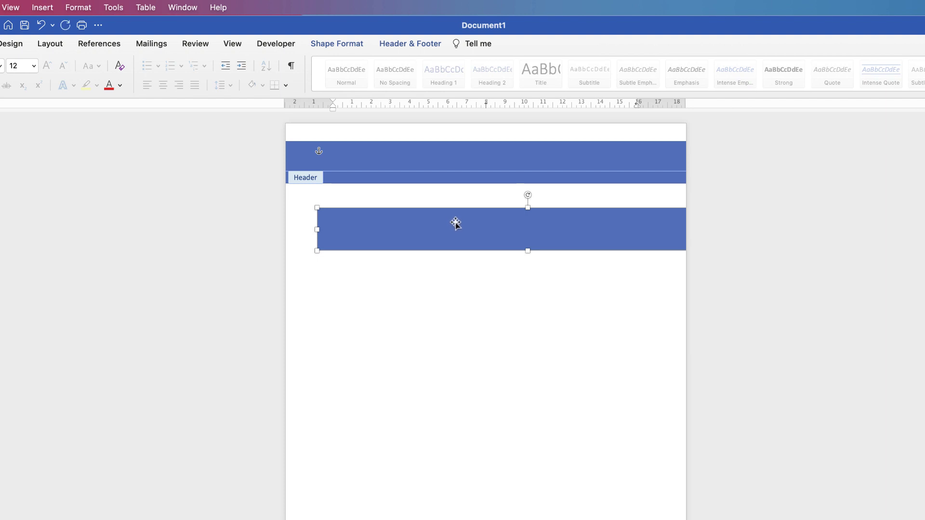
- Make two further copies of the band beneath the first duplicate and delete them again
key("super+v")
left_click_drag(465, 236, 466, 275)
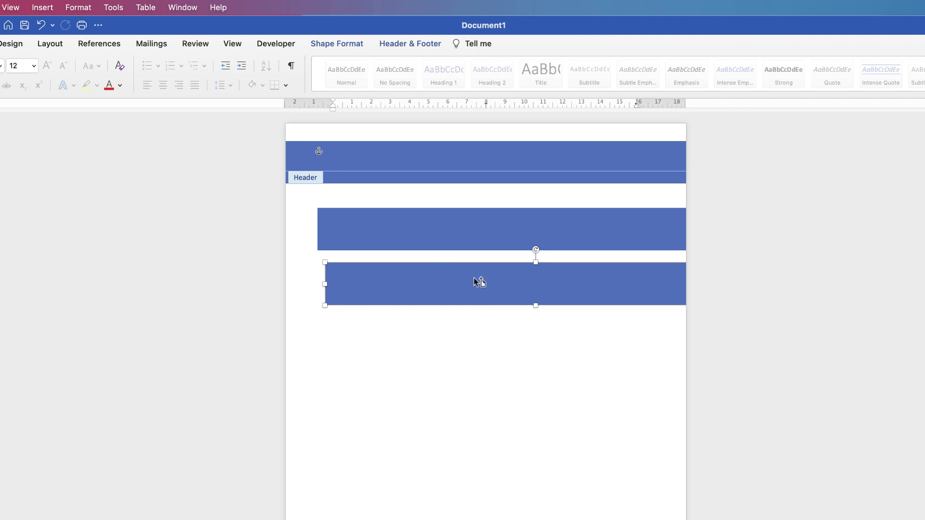
left_click_drag(472, 278, 473, 324)
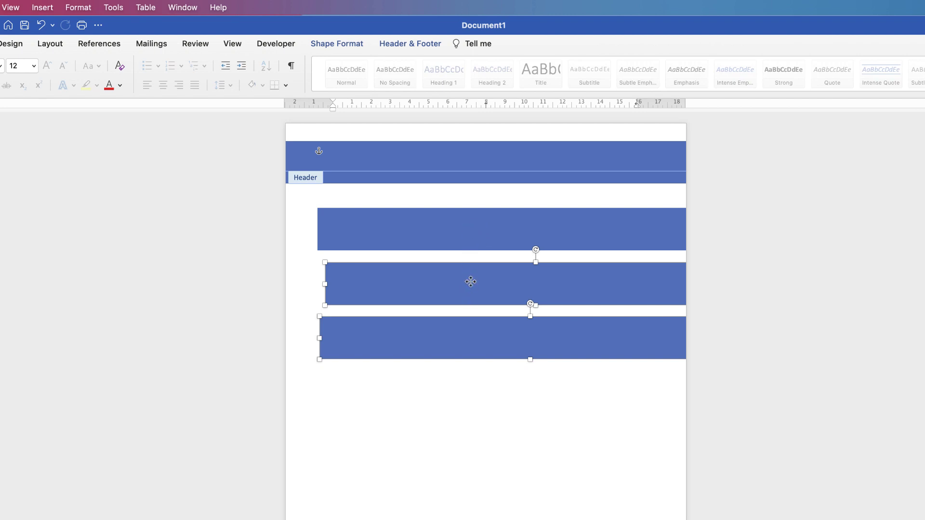
key("Delete")
- Reduce the duplicate band's height to about 1.27 cm and shift it up and further right below the header band
left_click(509, 229)
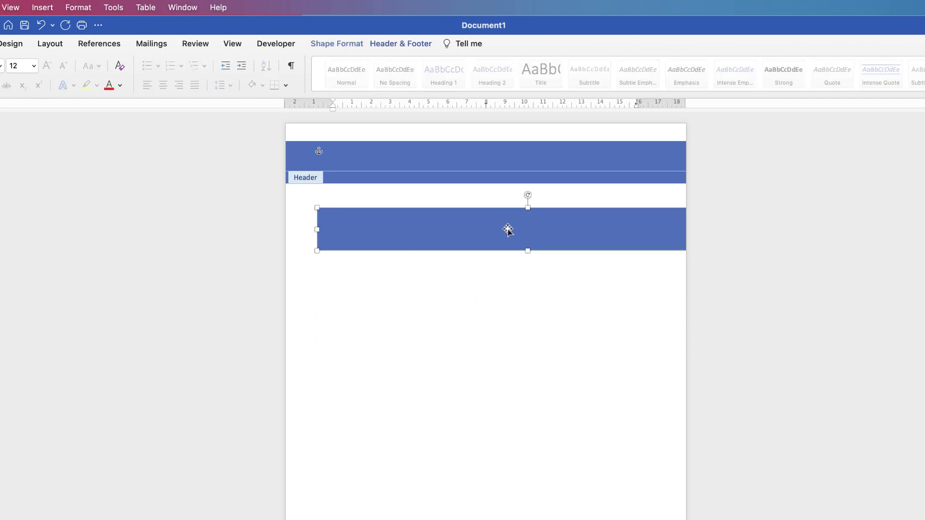
left_click_drag(528, 250, 529, 232)
left_click_drag(529, 230, 555, 212)
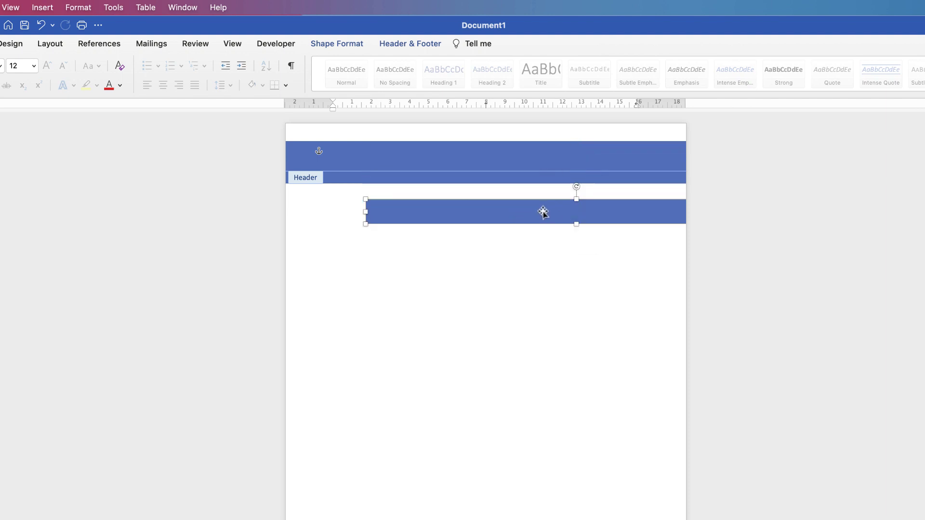
- Fill the duplicate band with solid magenta, then resize it to about 0.76 cm high and place it over the header band's upper part
left_click(343, 44)
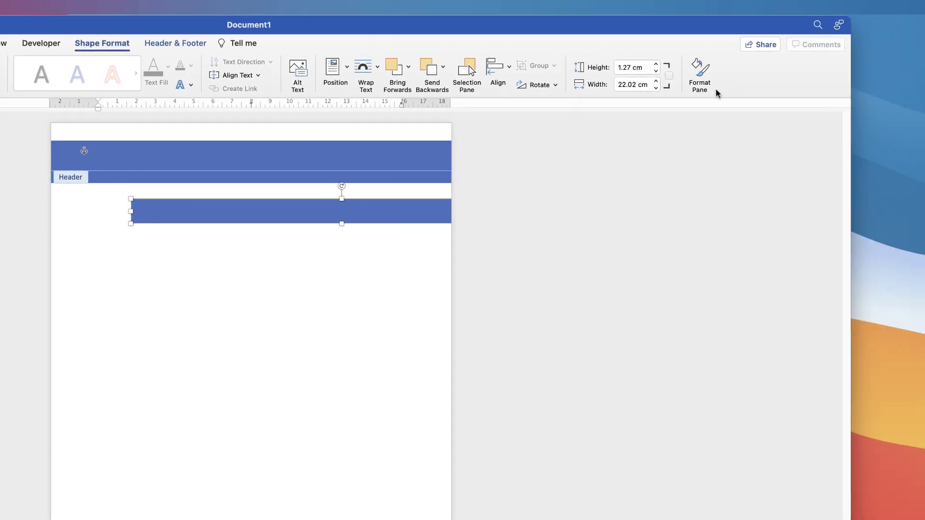
left_click(685, 75)
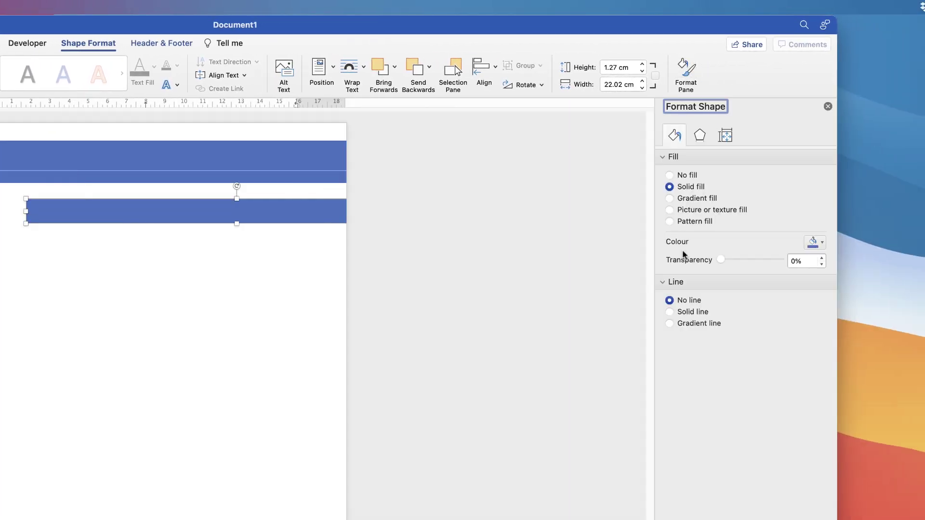
left_click(662, 157)
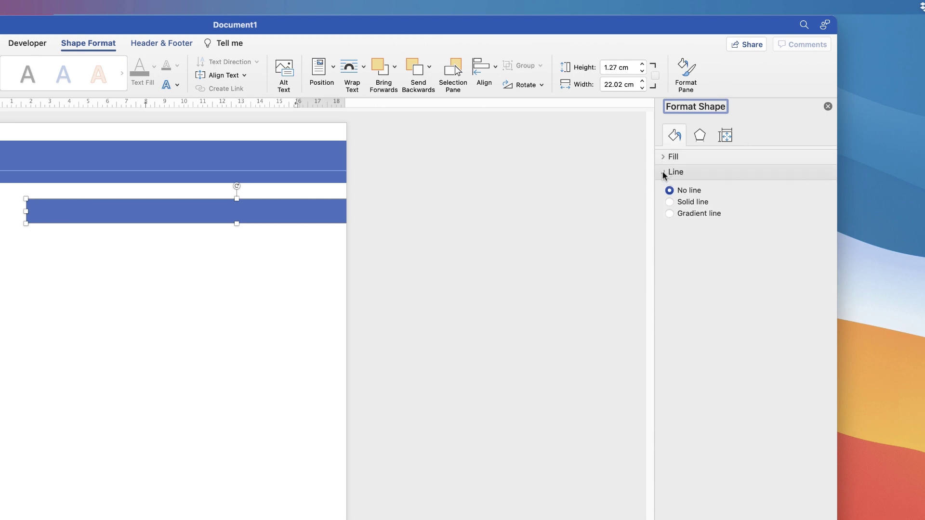
left_click(663, 174)
left_click(663, 173)
left_click(664, 157)
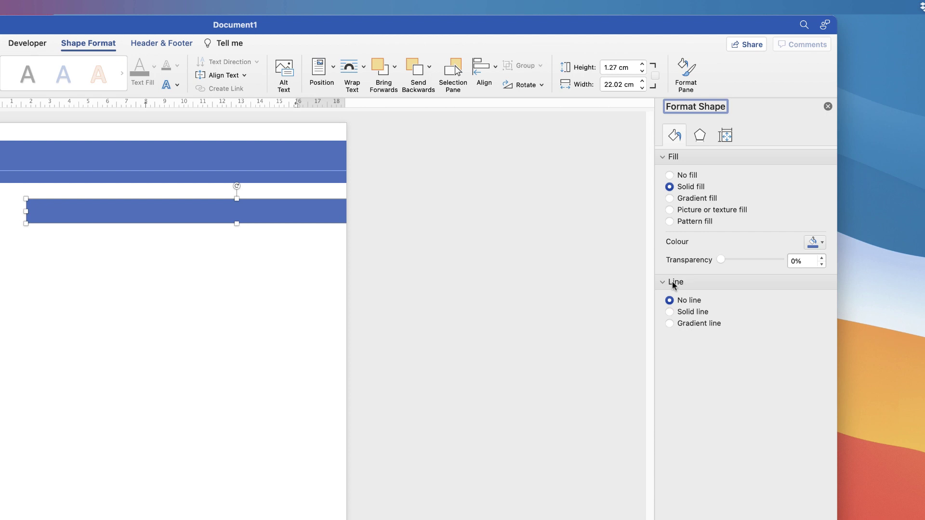
left_click(823, 244)
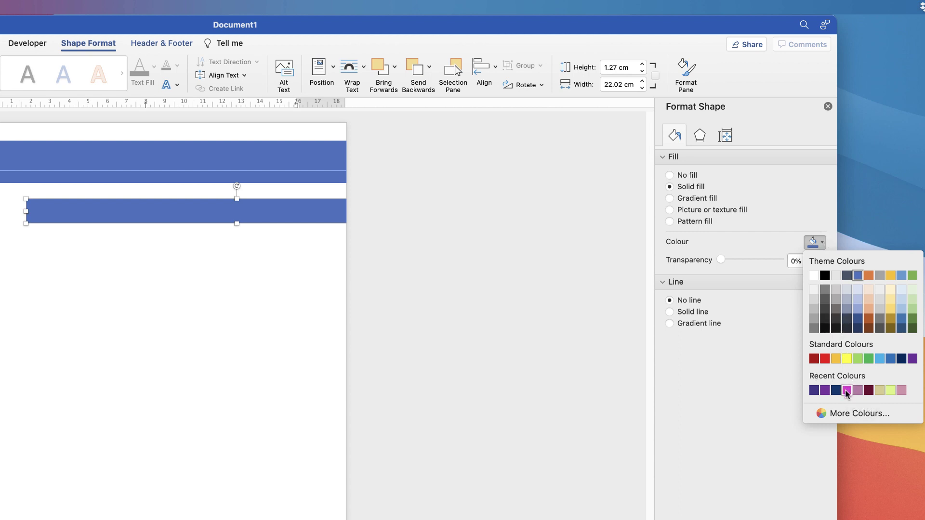
key("Escape")
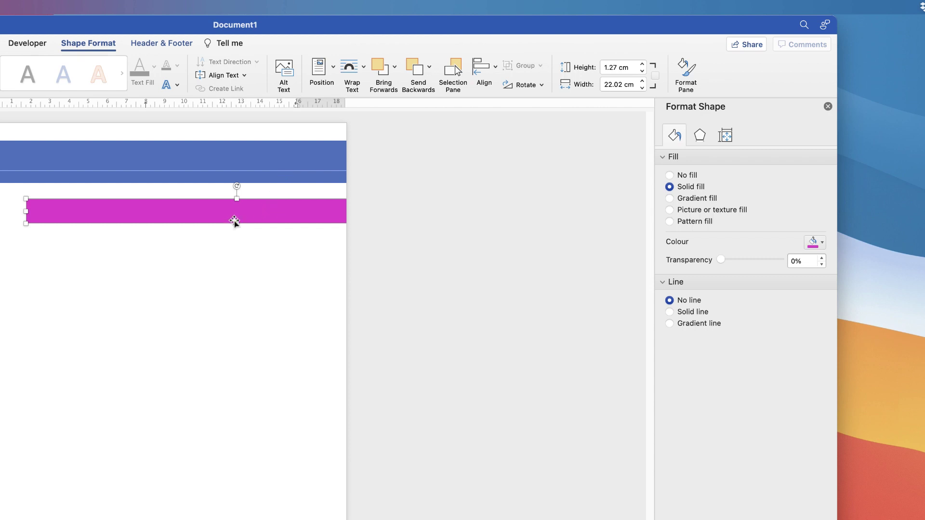
left_click_drag(235, 223, 308, 156)
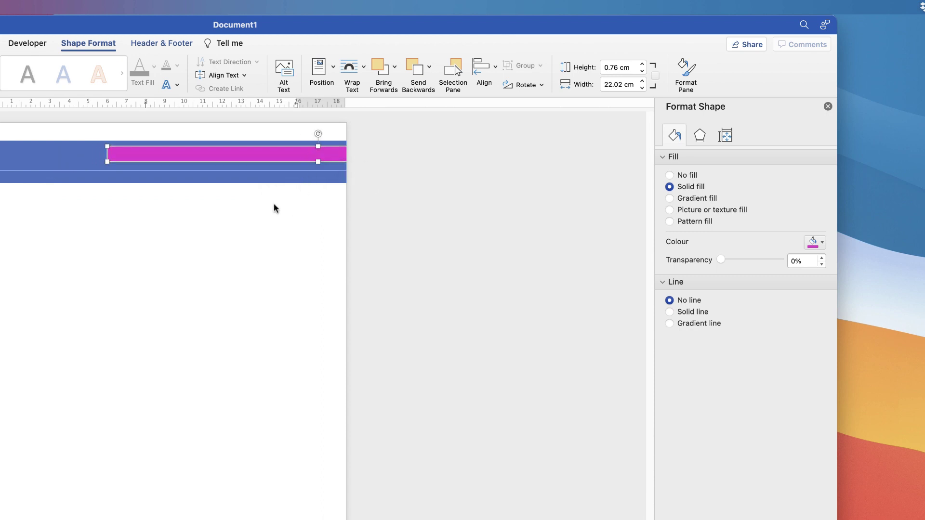
left_click(55, 159)
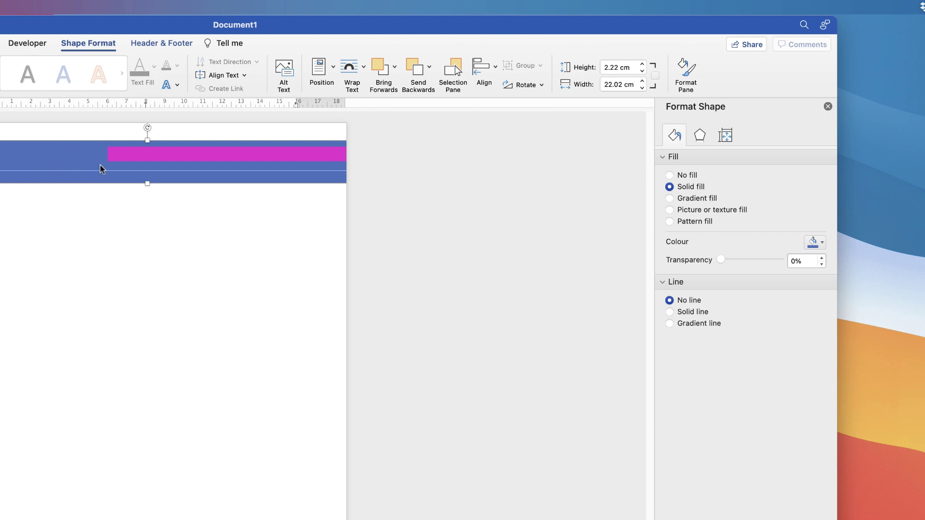
left_click(822, 243)
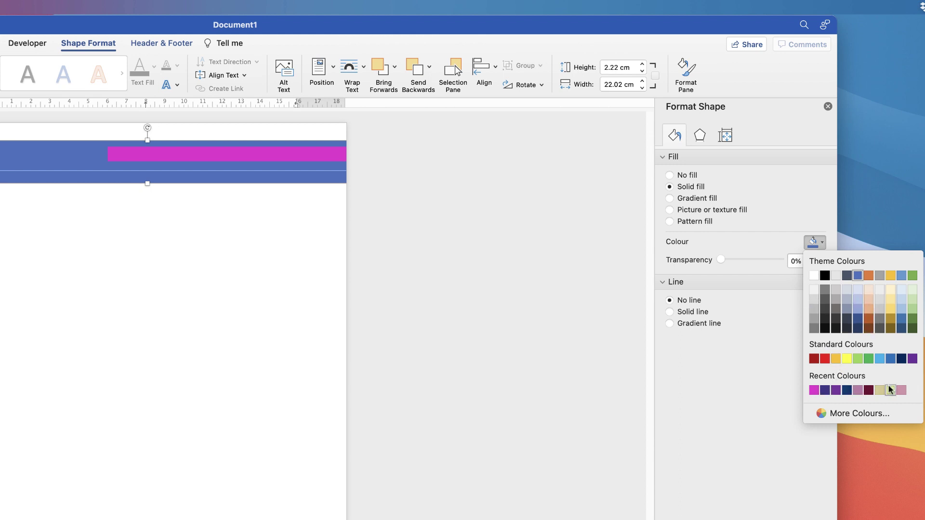
left_click(822, 415)
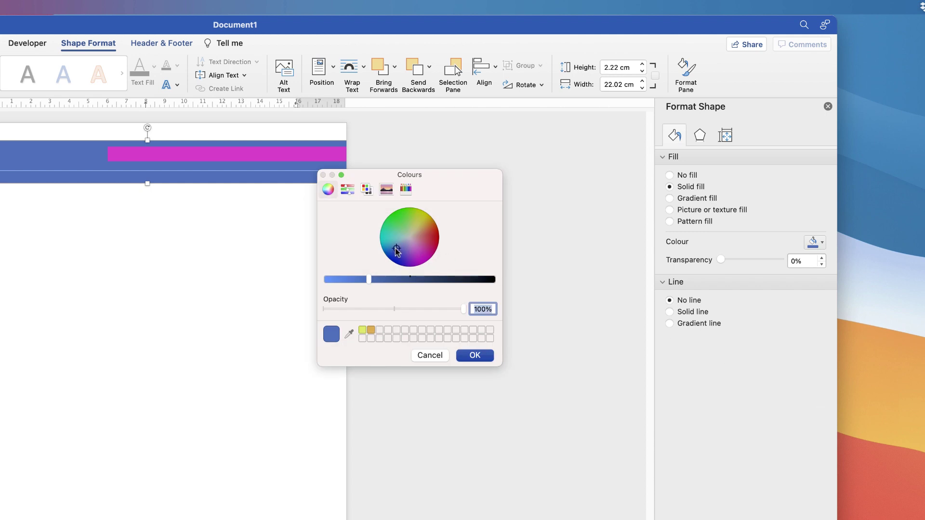
left_click(419, 257)
left_click_drag(418, 259, 398, 252)
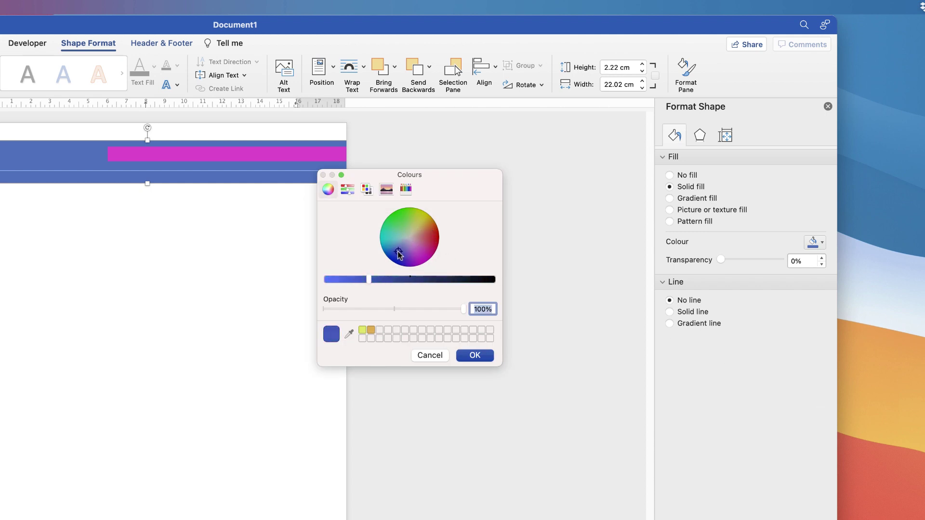
mouse_move(368, 281)
left_mouse_down()
mouse_move(326, 285)
mouse_move(397, 283)
mouse_move(352, 283)
mouse_move(362, 285)
left_mouse_up()
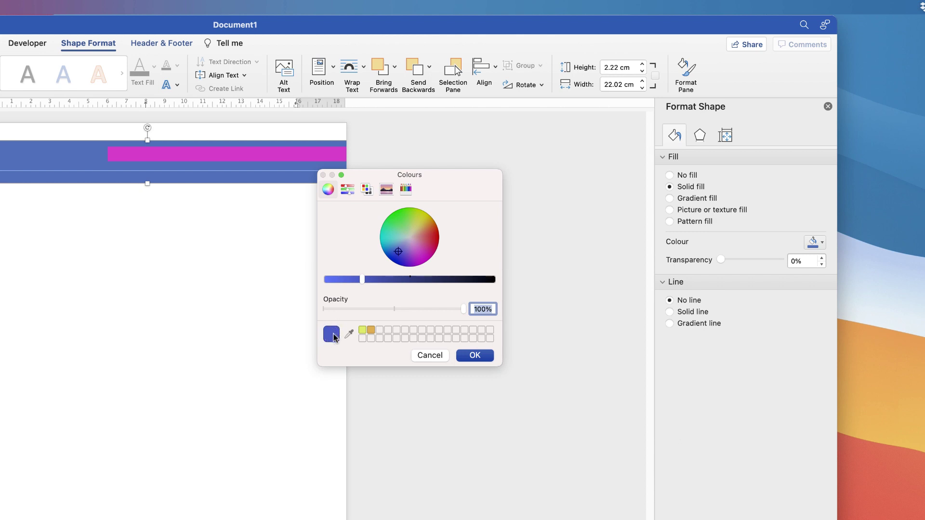
left_click(432, 357)
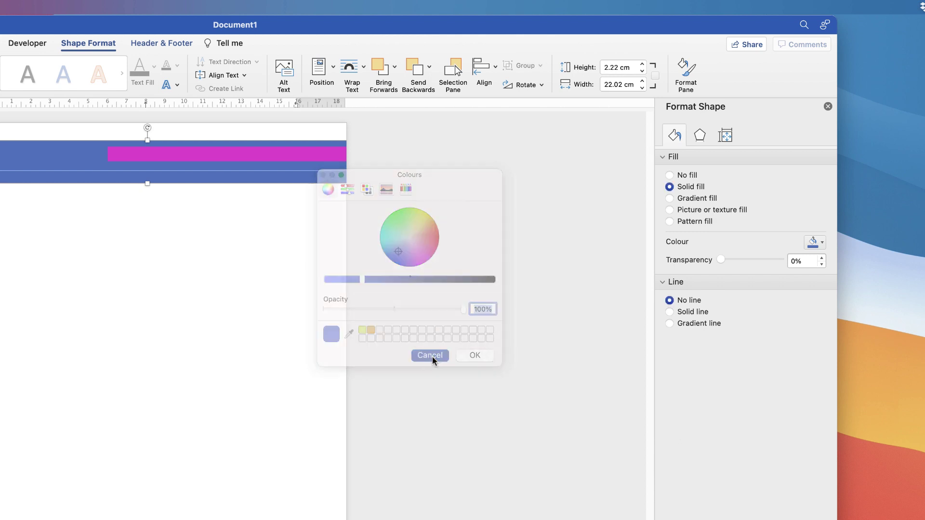
- Fill the large header band with the recently used dark navy blue
left_click(817, 242)
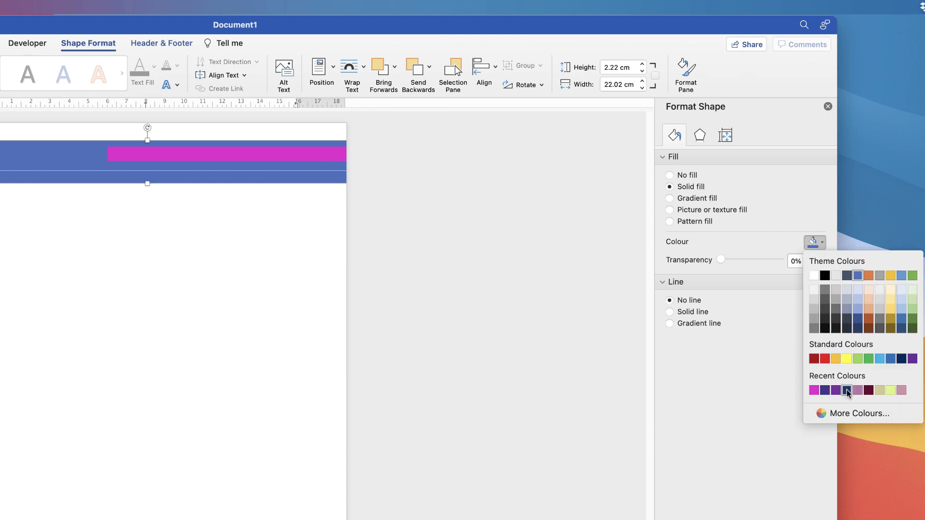
left_click(846, 390)
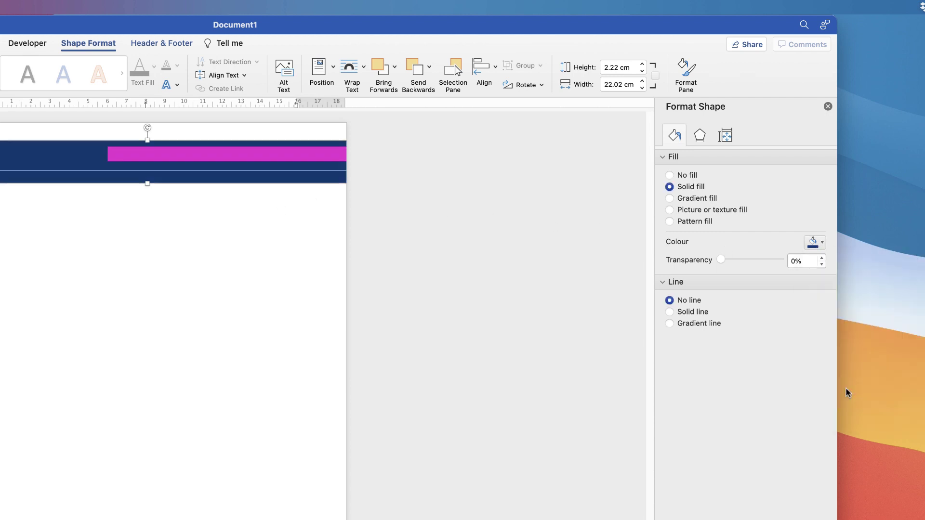
- Add an outer shadow preset offset towards the upper left to the magenta bar
left_click(178, 155)
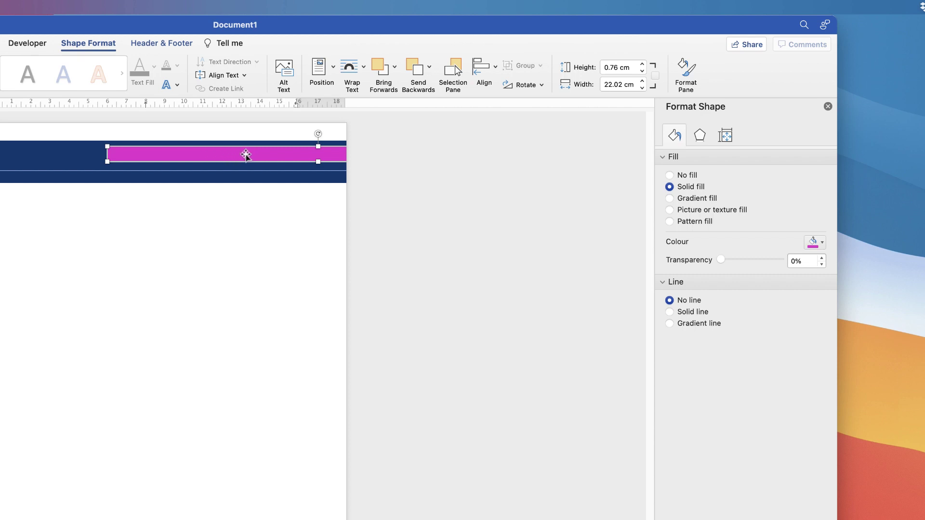
left_click(701, 139)
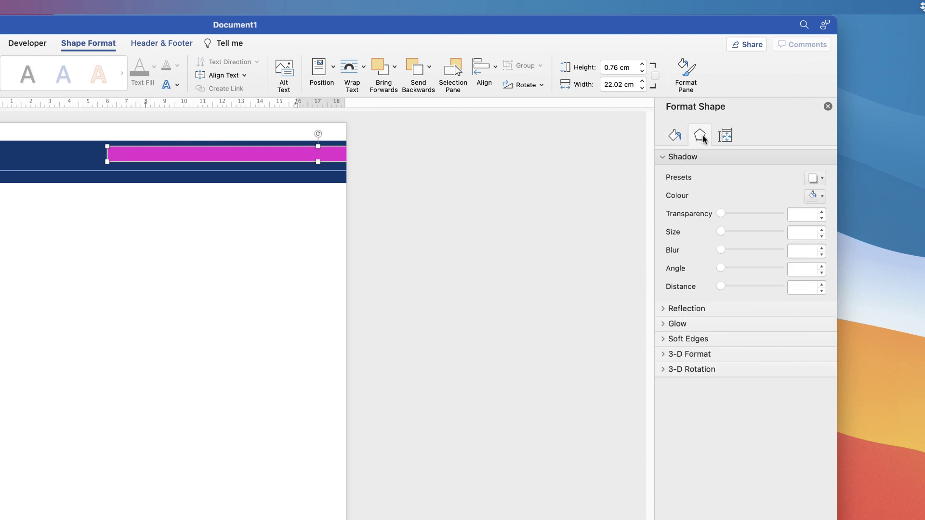
left_click(823, 180)
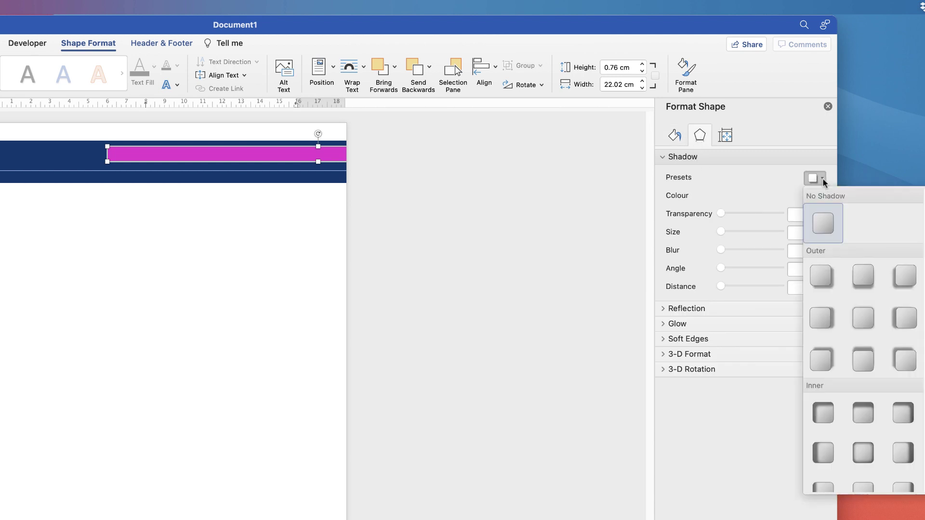
left_click(902, 363)
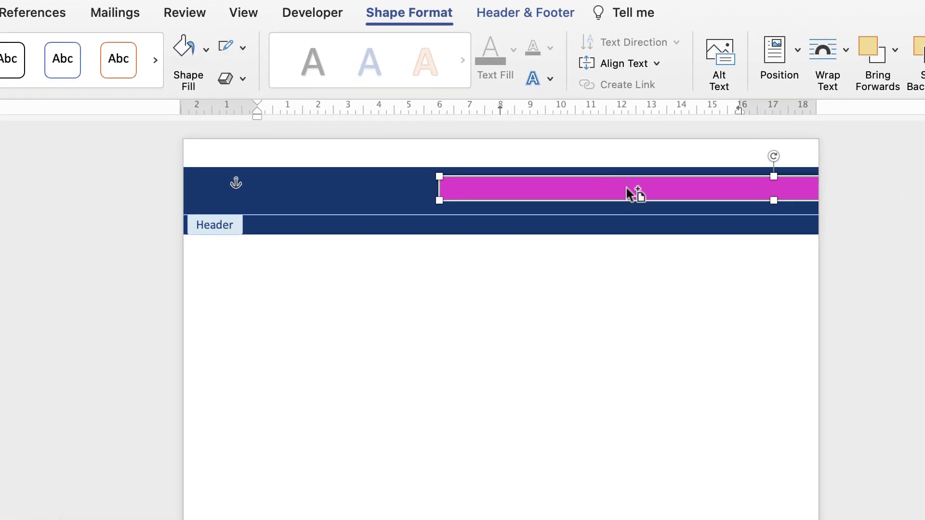
- Duplicate the magenta bar slightly down and to the right, overlapping the original, and fill the copy with purple
left_click_drag(630, 191, 647, 197)
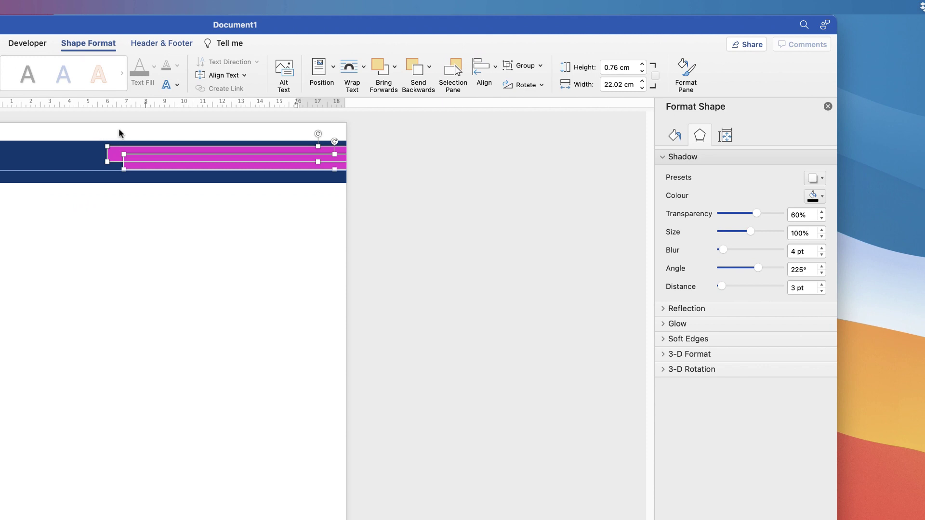
left_click(120, 133)
left_click(175, 163)
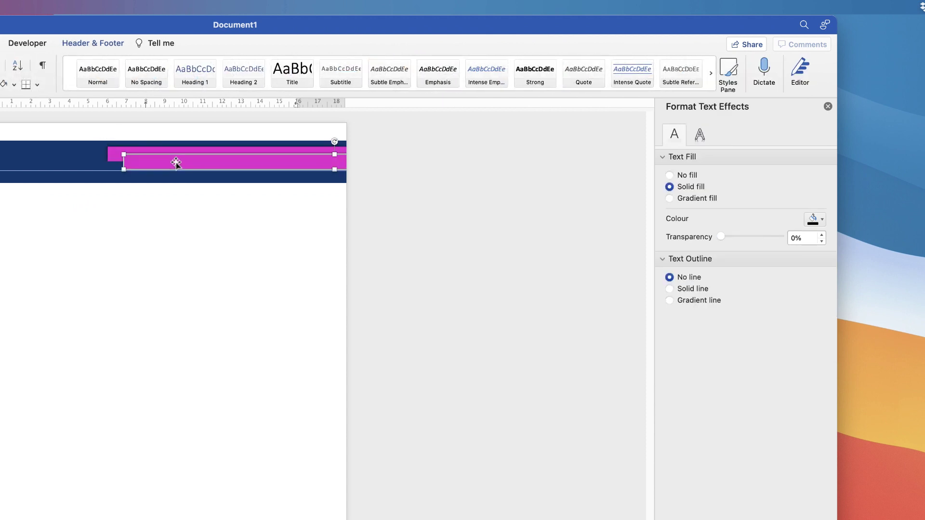
left_click(176, 163)
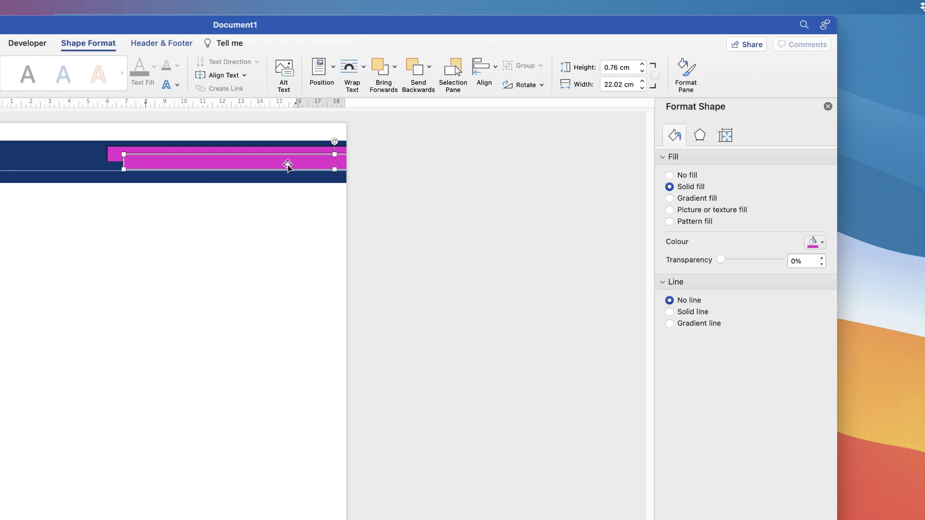
left_click(822, 244)
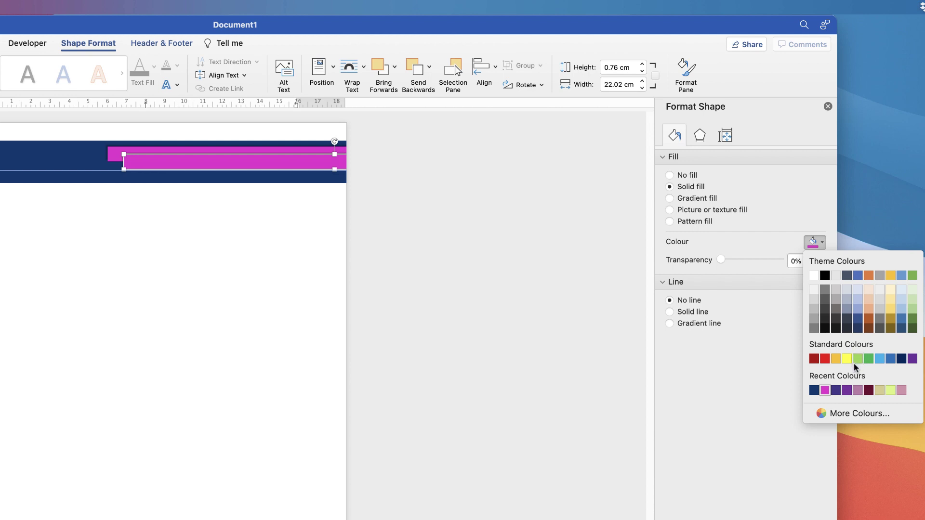
left_click(848, 391)
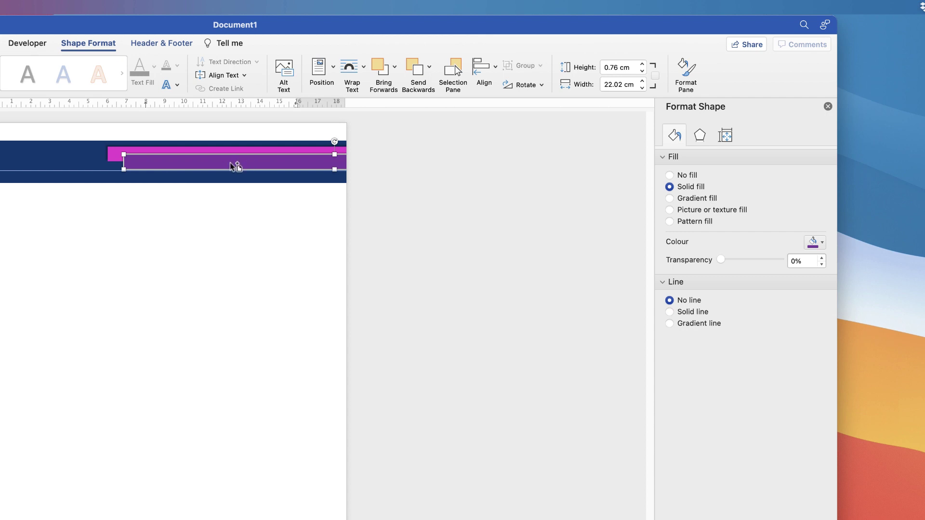
- Duplicate the purple bar slightly down and to the right, and fill the new lowest bar with dark indigo
left_click_drag(235, 164, 256, 176)
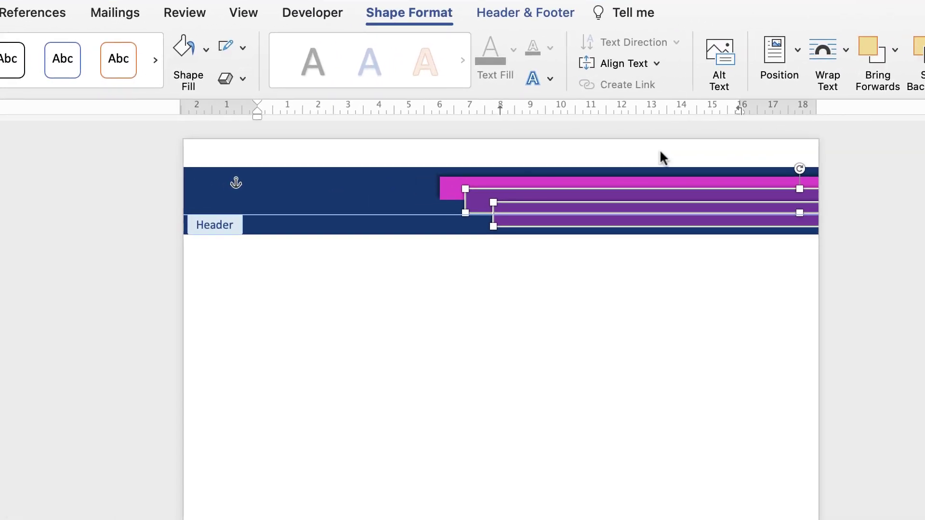
left_click(568, 150)
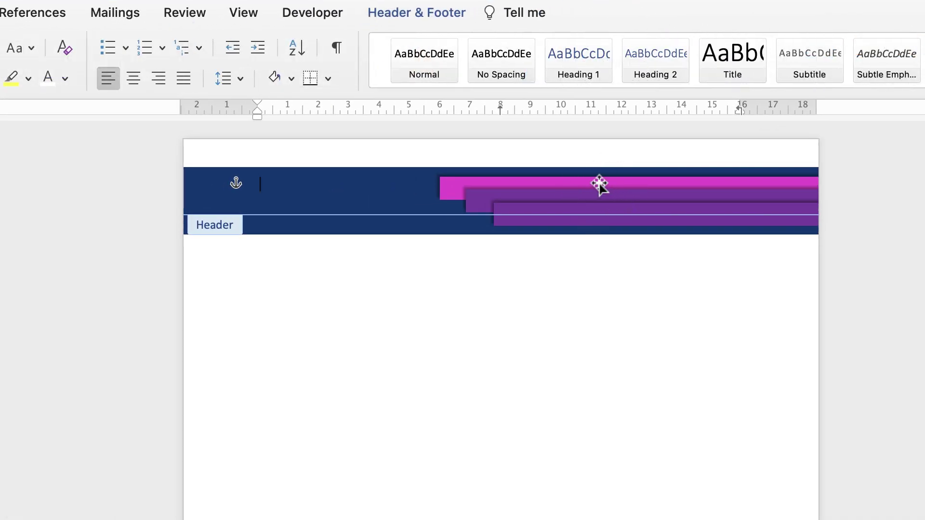
left_click(619, 216)
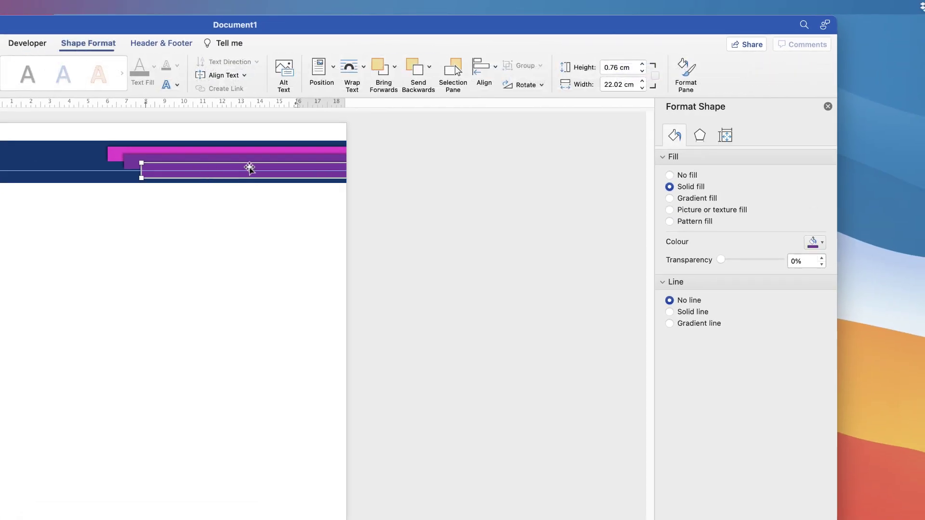
left_click(823, 245)
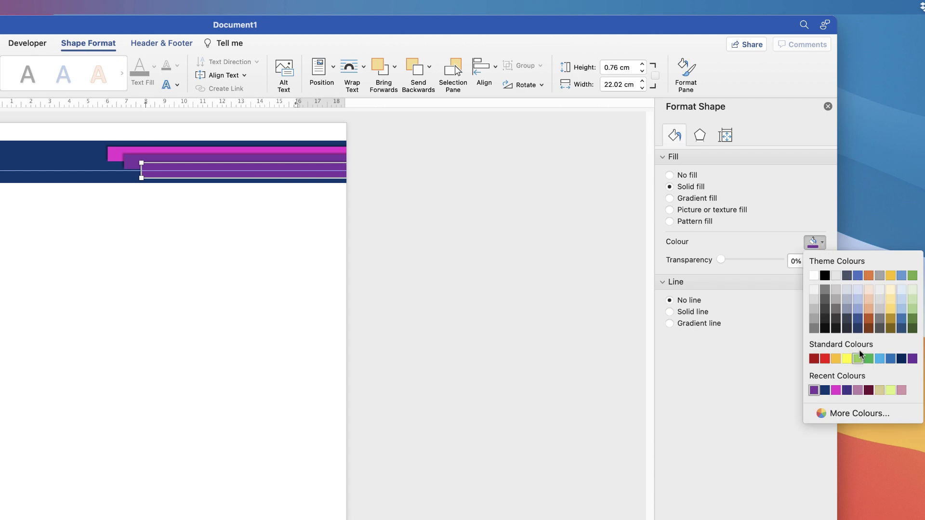
left_click(847, 391)
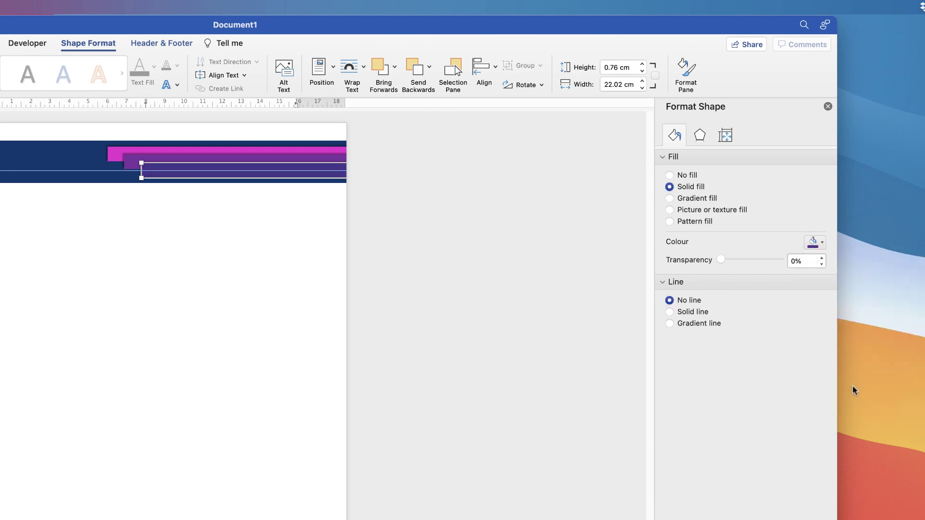
left_click(72, 162)
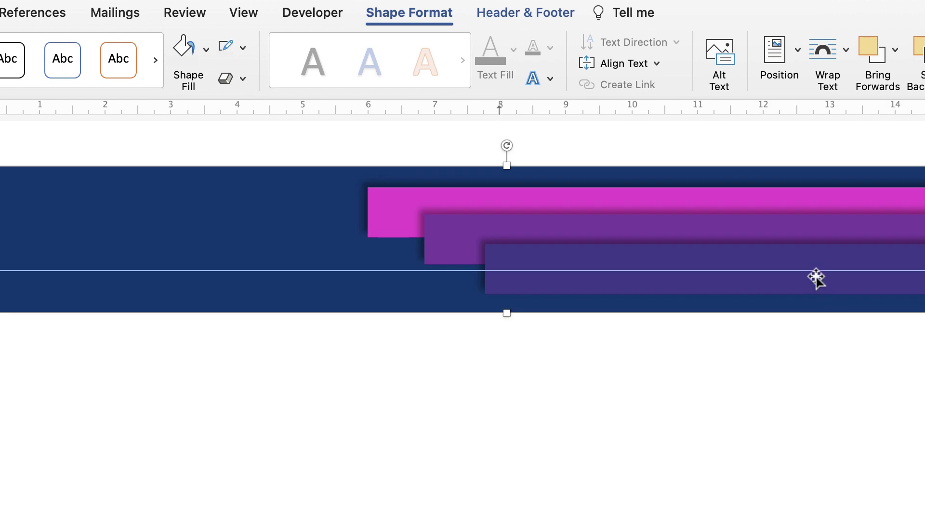
- Set the lowest indigo bar's height to 0.5 cm
left_click(646, 215)
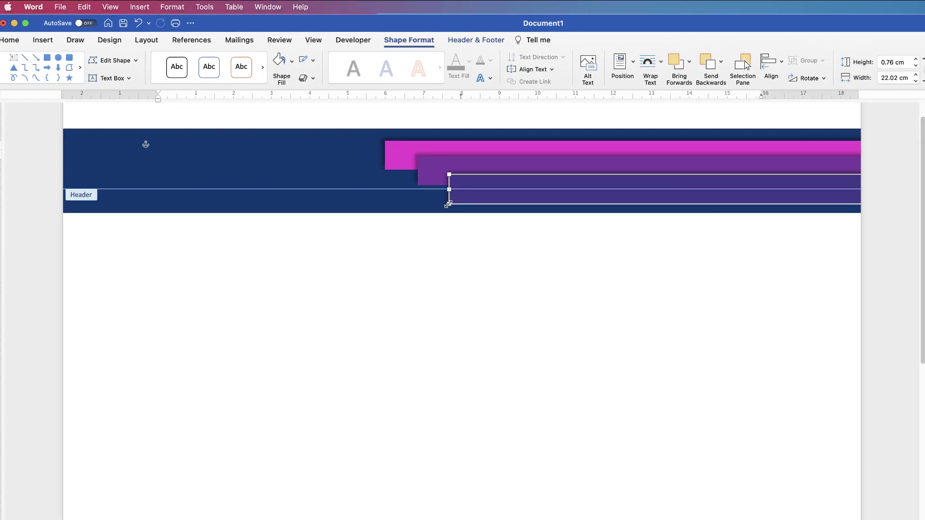
left_click_drag(449, 202, 449, 189)
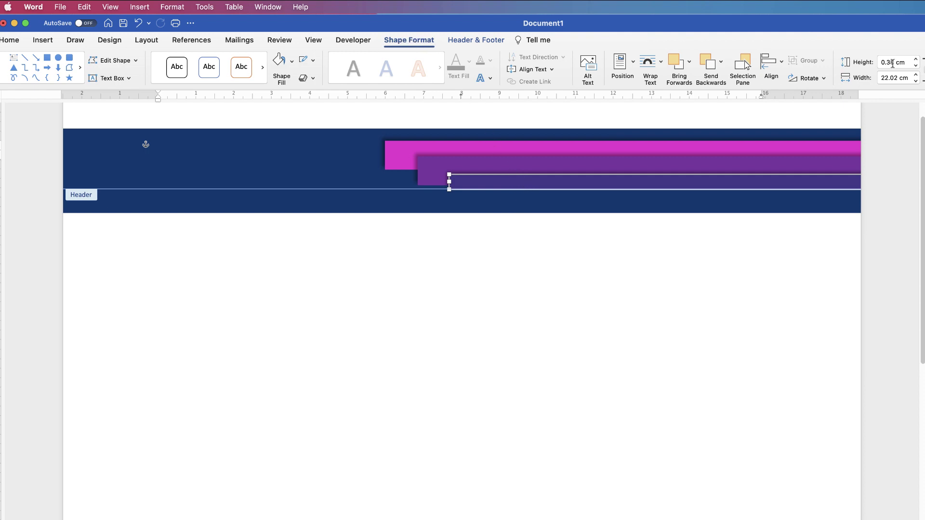
left_click(916, 59)
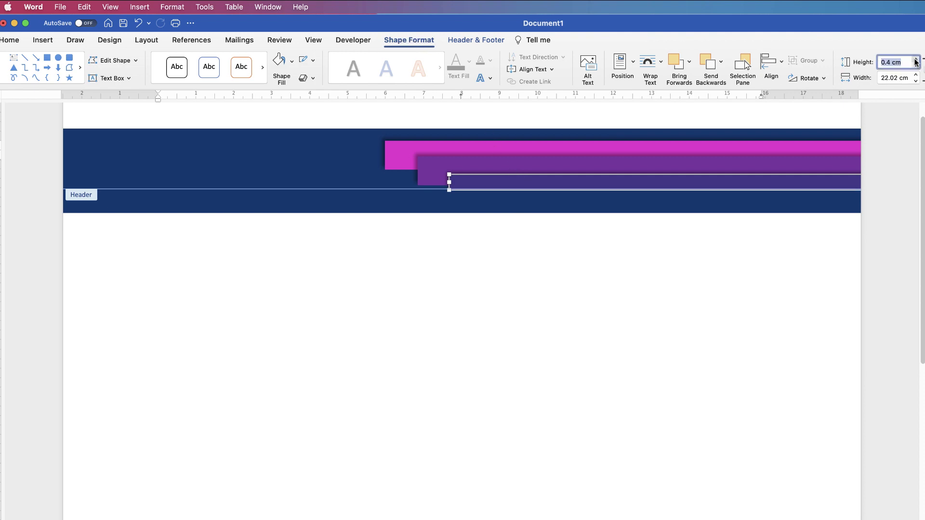
left_click_drag(903, 62, 891, 62)
type("0.5")
key("Return")
- Nudge the purple bar slightly right and fine-tune the indigo bar's position so the stepped bars overlap evenly
mouse_move(644, 190)
left_mouse_down()
mouse_move(654, 193)
mouse_move(645, 192)
left_mouse_up()
left_click_drag(549, 165, 551, 165)
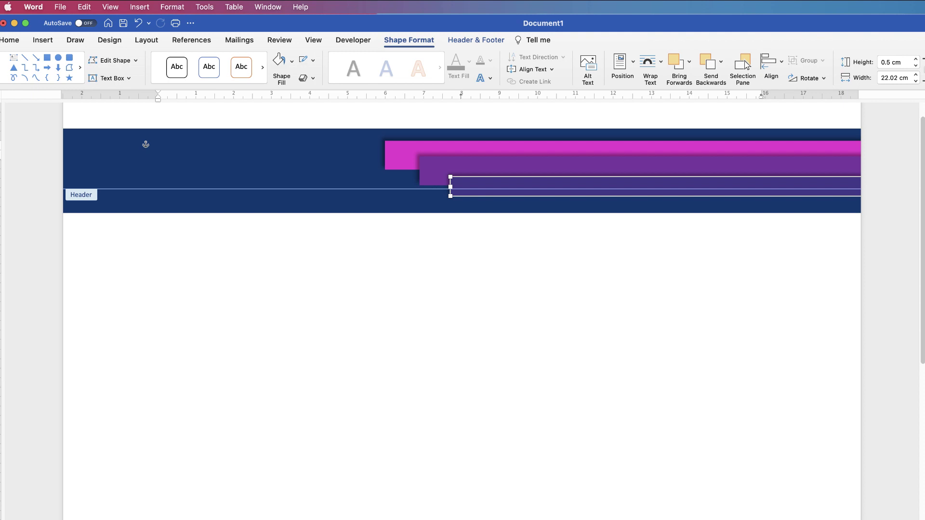
left_click_drag(539, 189, 540, 185)
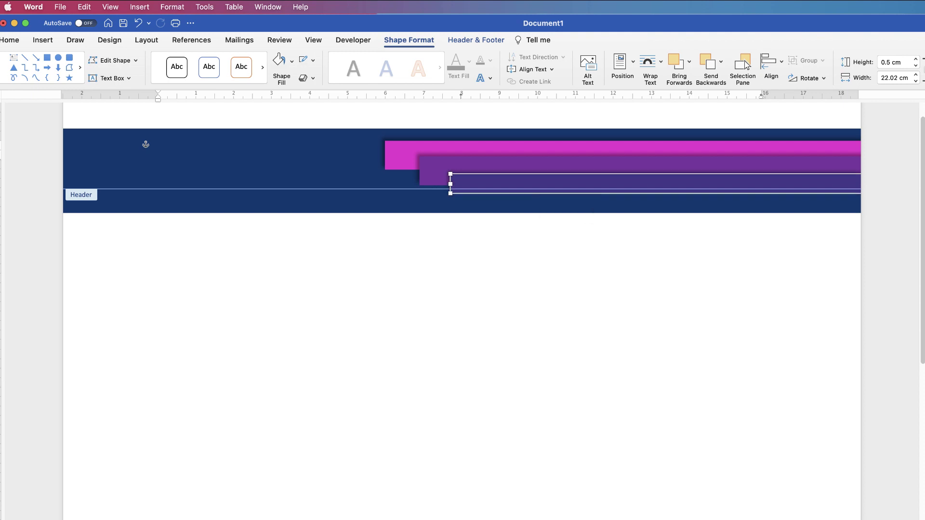
- Move the indigo bar slightly down and to the right to even out its offset from the purple bar
left_click_drag(544, 185, 544, 188)
left_click(545, 166)
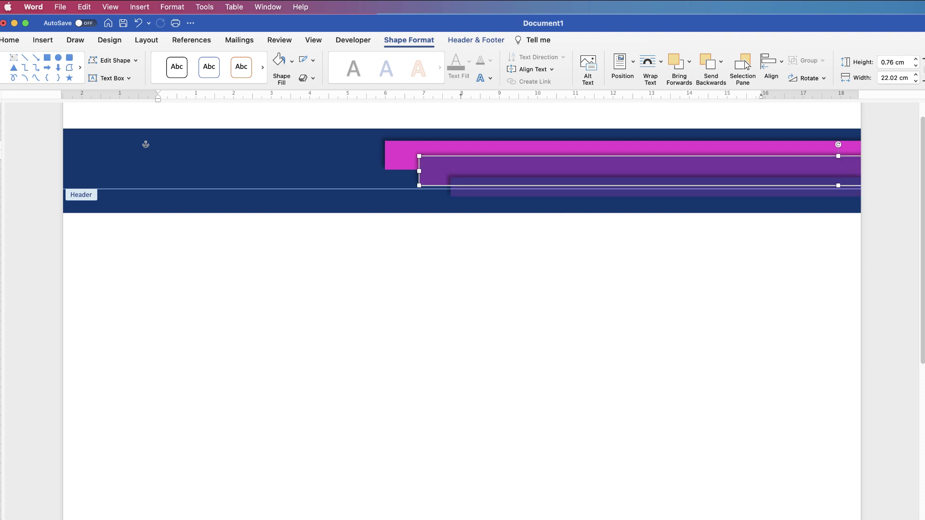
left_click(544, 147)
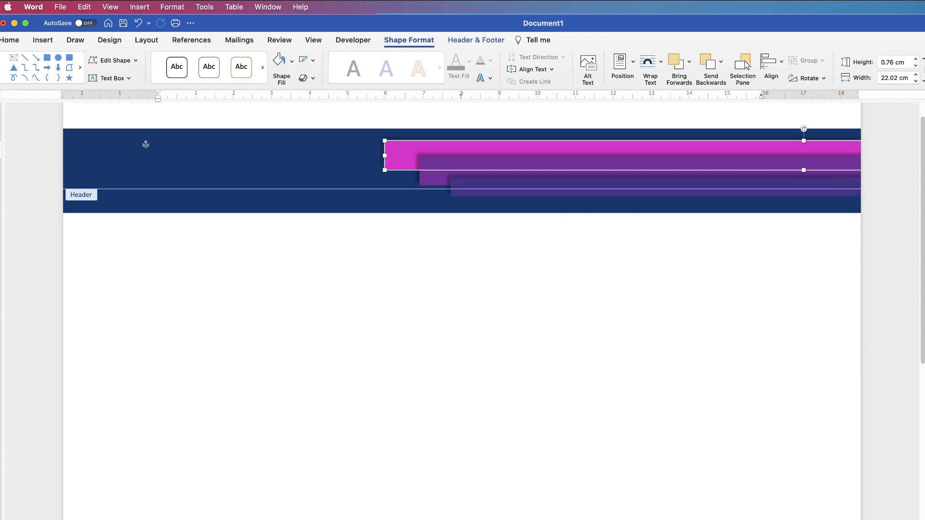
left_click(544, 188)
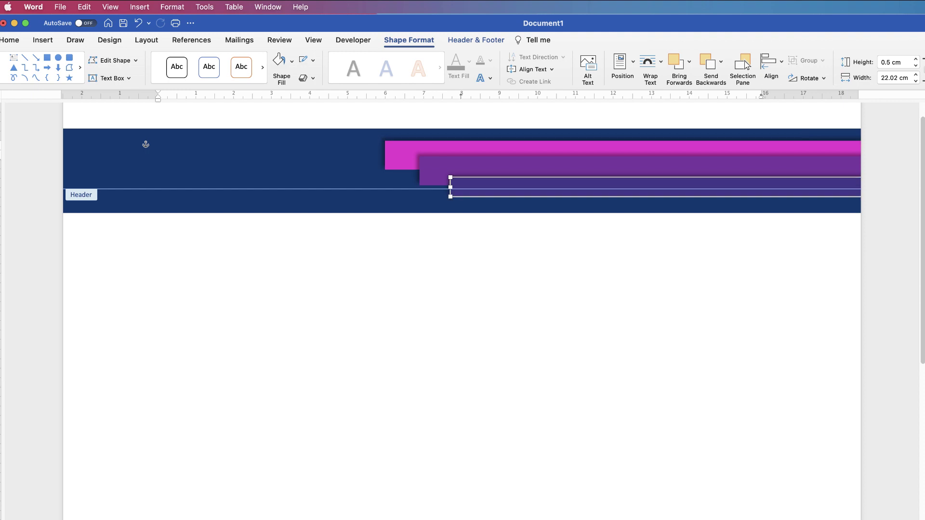
key("Right")
- Group the magenta, purple and indigo bars and shift the group slightly right on the navy band
left_click(626, 167, "shift")
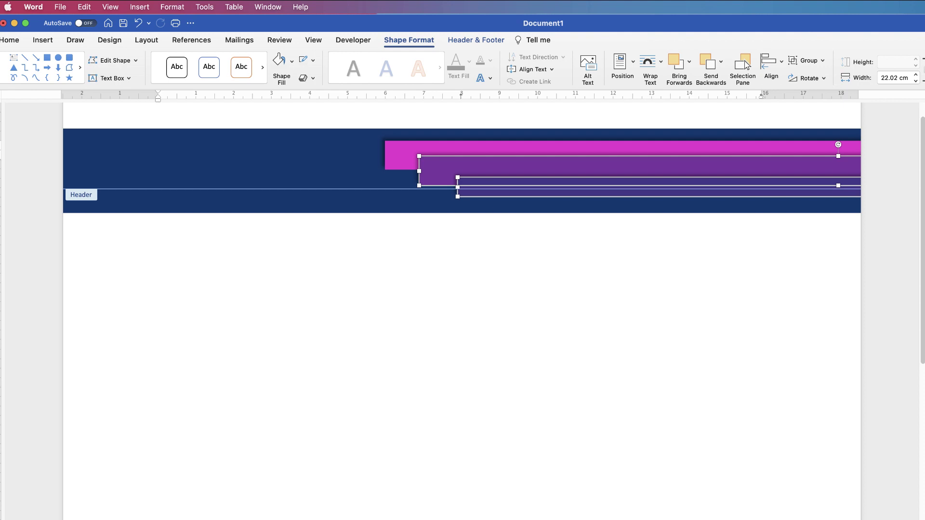
left_click(400, 154, "shift")
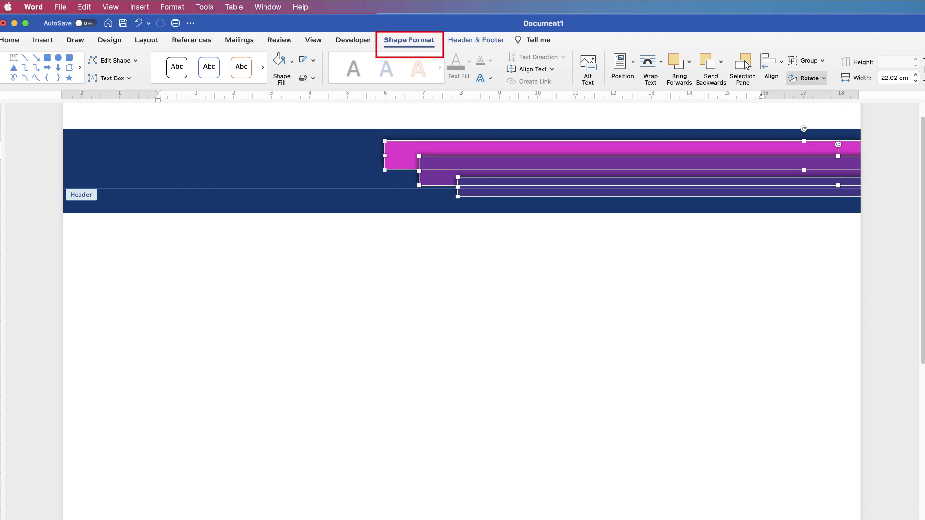
left_click(805, 60)
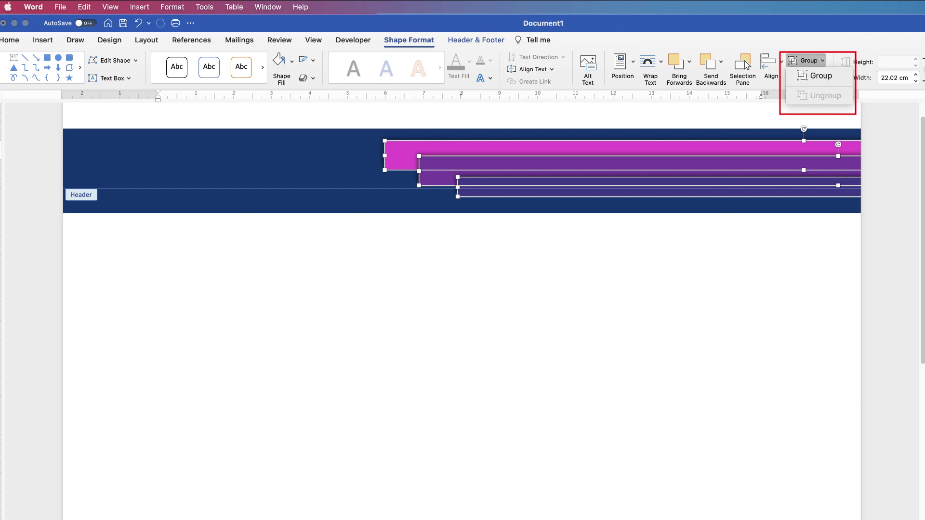
left_click(821, 76)
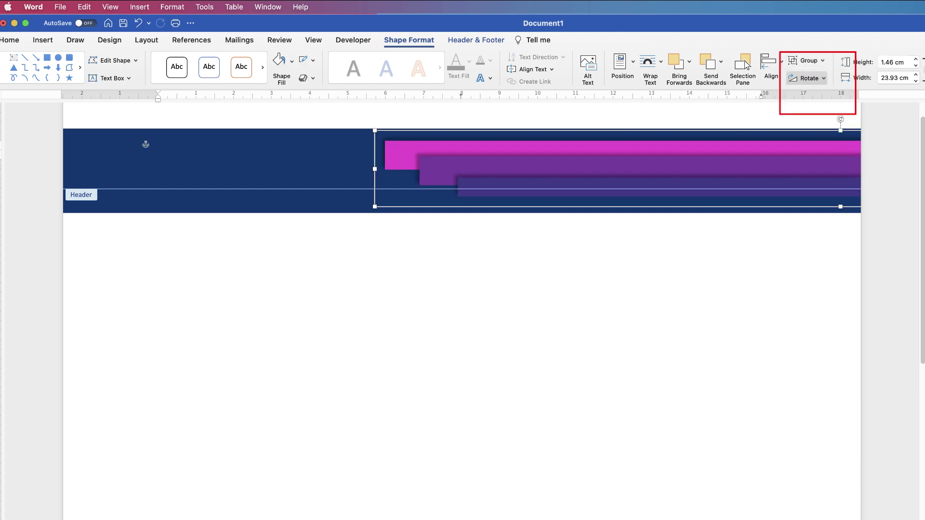
mouse_move(626, 180)
left_mouse_down()
mouse_move(590, 260)
mouse_move(645, 120)
mouse_move(668, 233)
mouse_move(645, 157)
mouse_move(631, 185)
mouse_move(640, 173)
left_mouse_up()
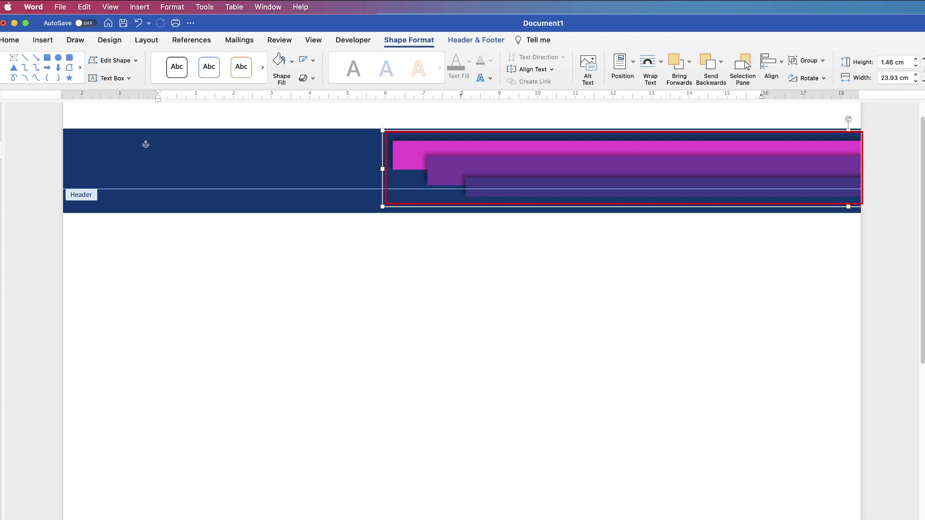
- Align the bar group vertically to the middle of the navy band and group both together
left_click(222, 159, "shift")
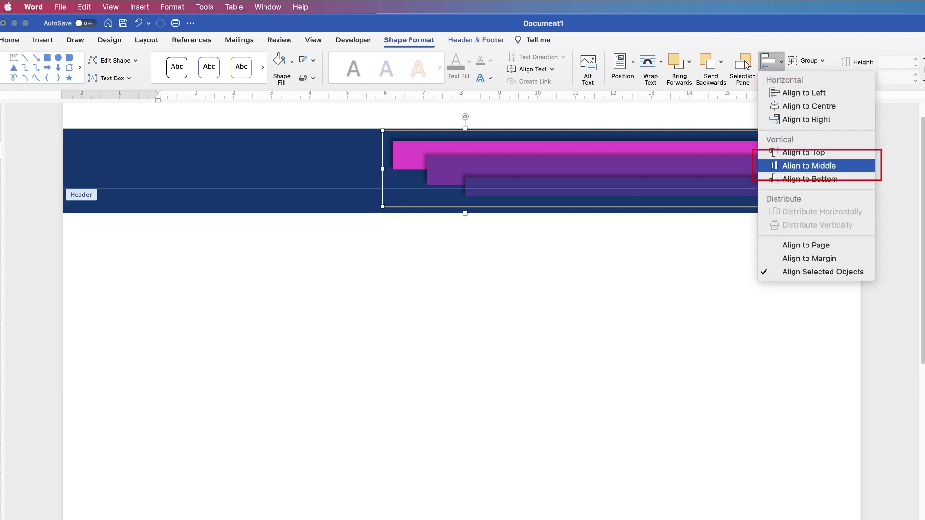
key("Return")
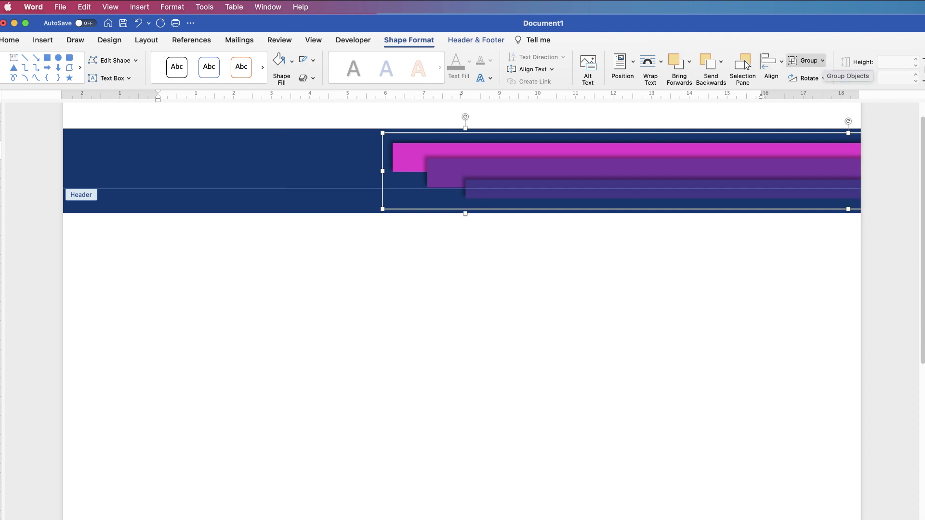
left_click(806, 61)
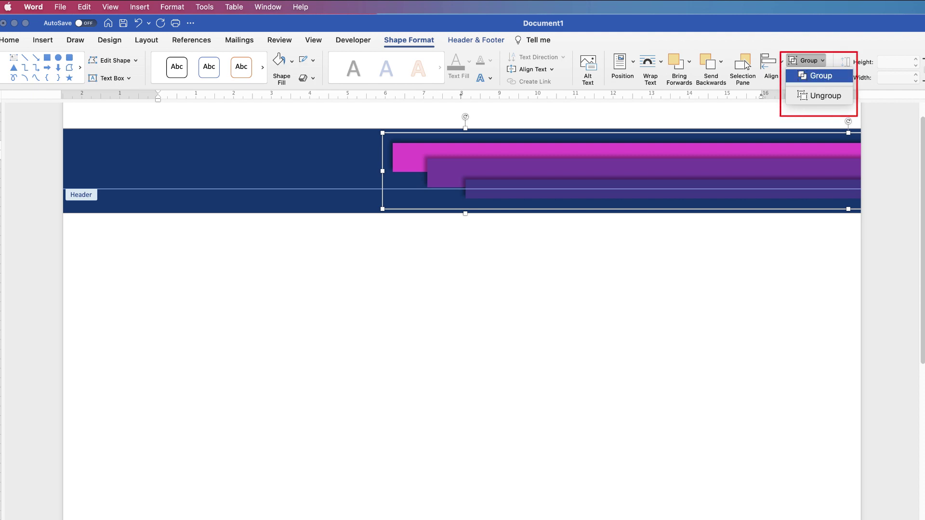
left_click(819, 76)
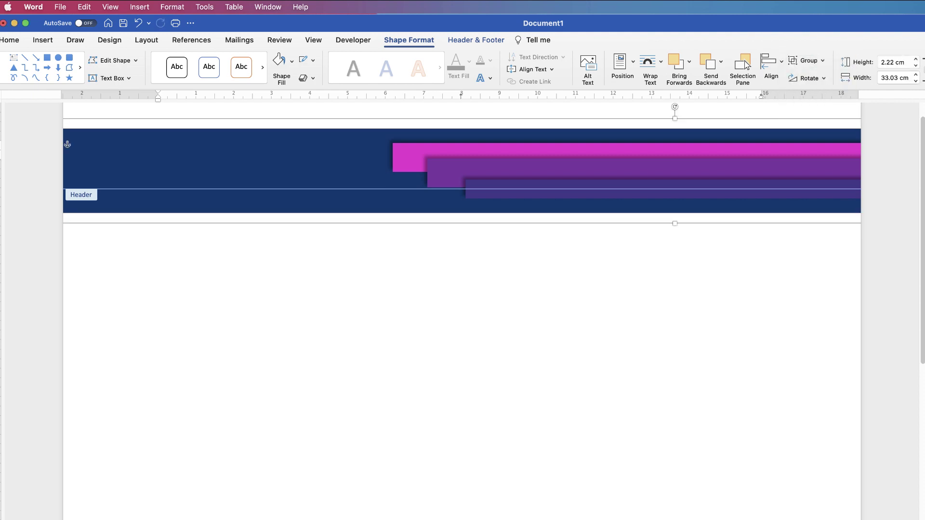
- Place a copy of the banner group in the footer, rotated 180 degrees and spanning the bottom of the page
scroll(462, 309, "down", 5)
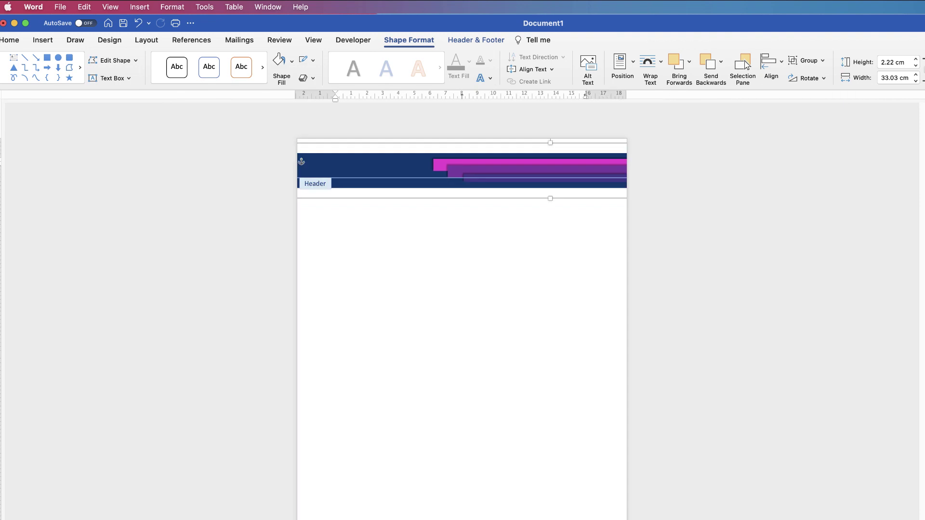
left_click_drag(420, 168, 417, 508)
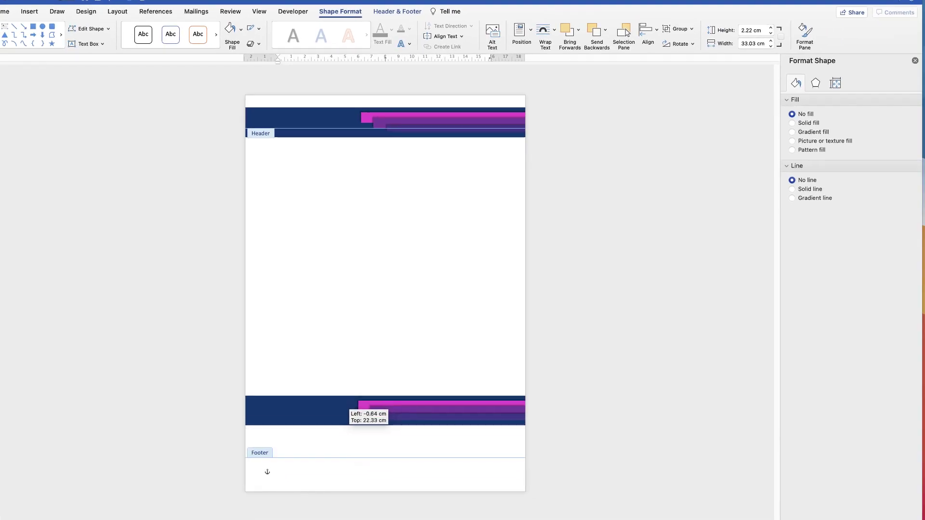
left_click_drag(369, 407, 372, 365)
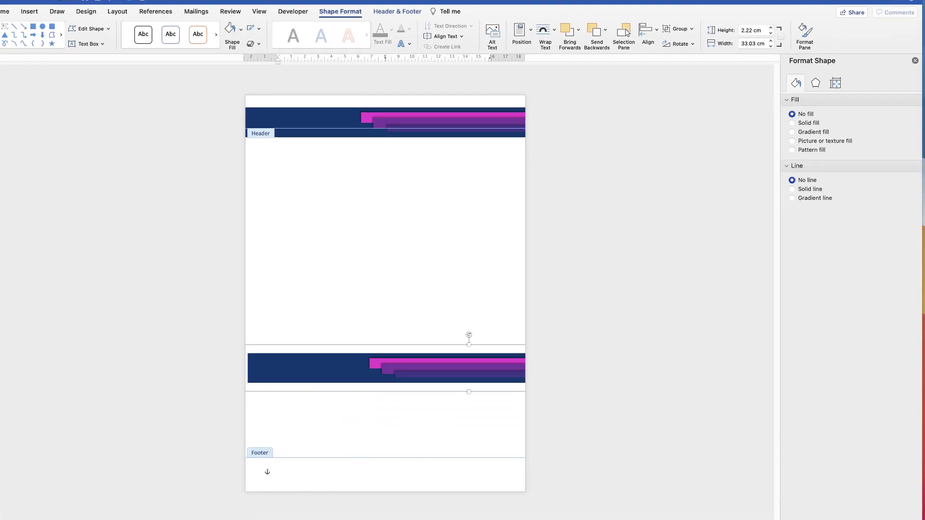
left_click(468, 335)
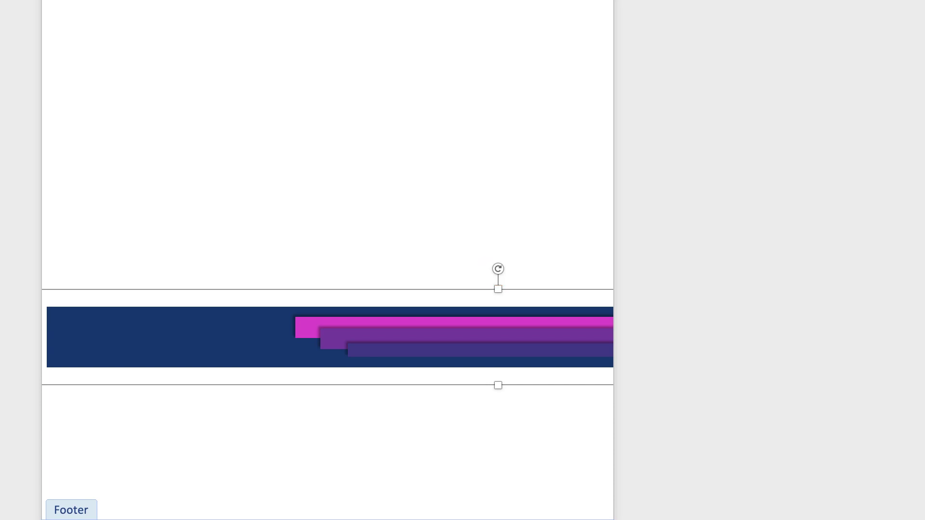
left_click_drag(497, 269, 496, 403)
left_click_drag(506, 360, 346, 477)
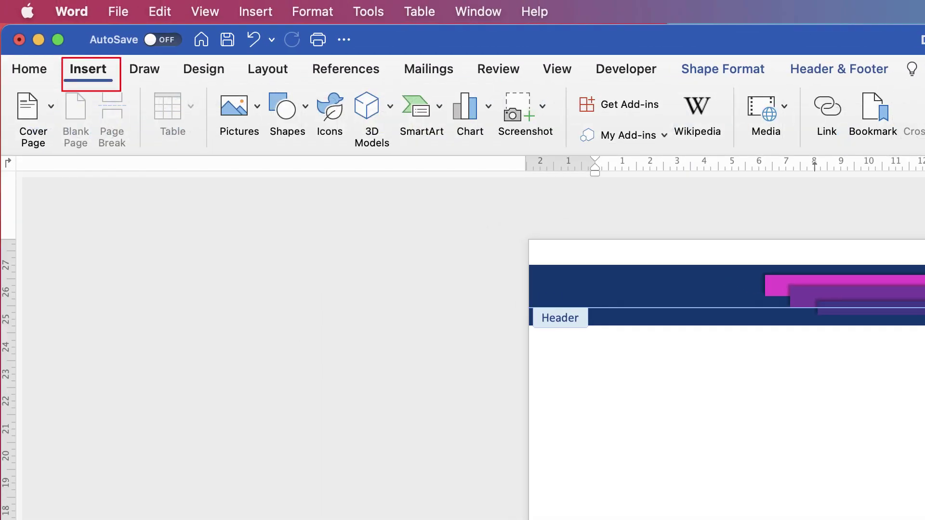
- Draw a circle about 3.61 cm in diameter over the header banner's left part and align it vertically to the banner's middle
left_click(287, 108)
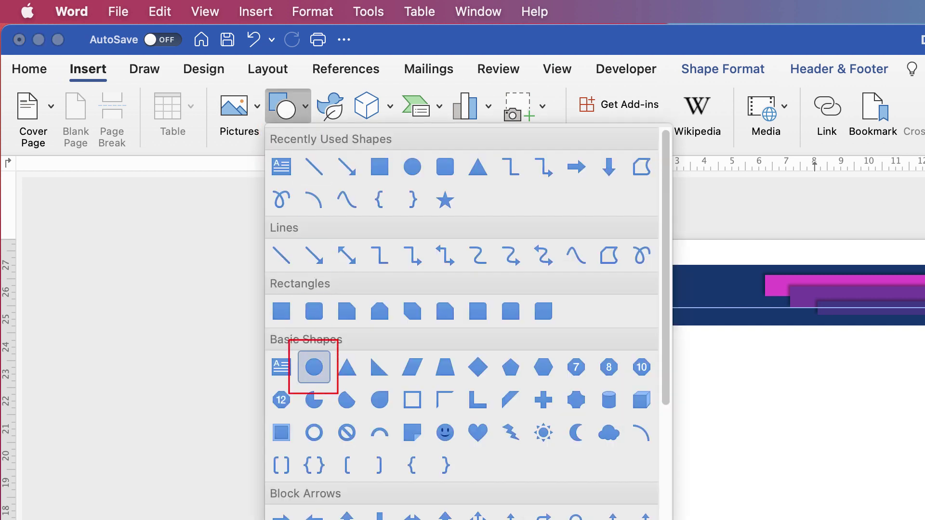
left_click(314, 367)
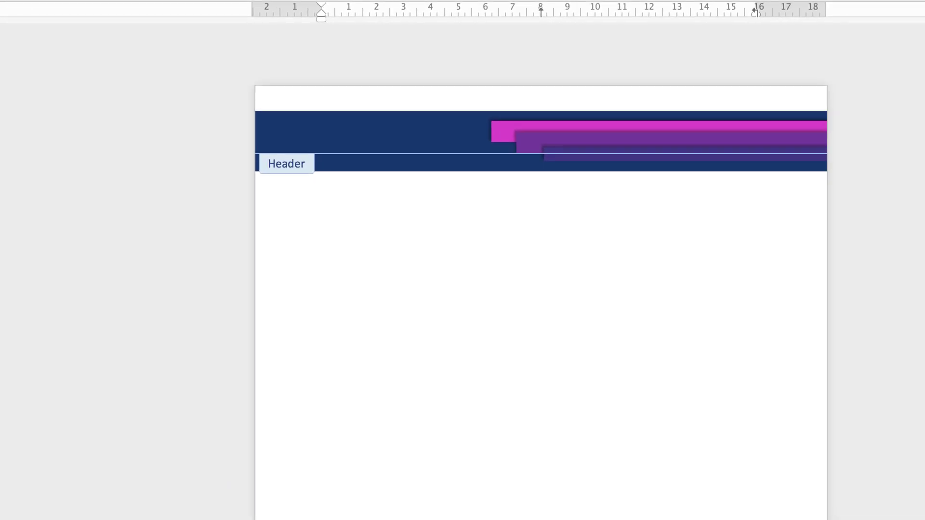
left_click_drag(305, 101, 422, 192)
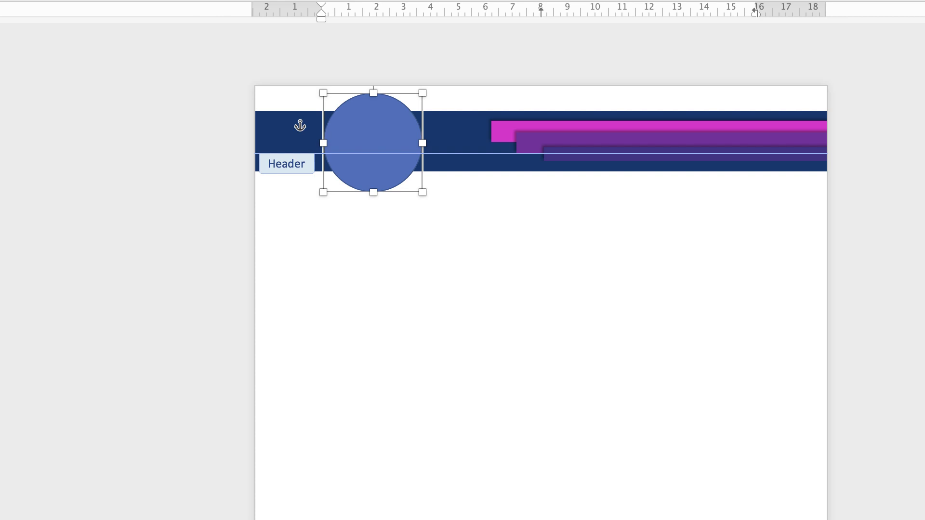
left_click(674, 130, "shift")
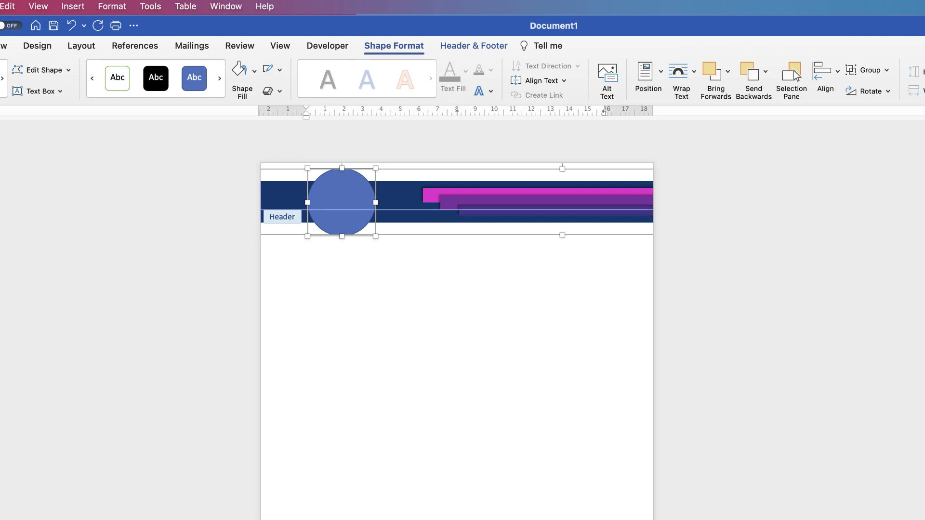
key("Escape")
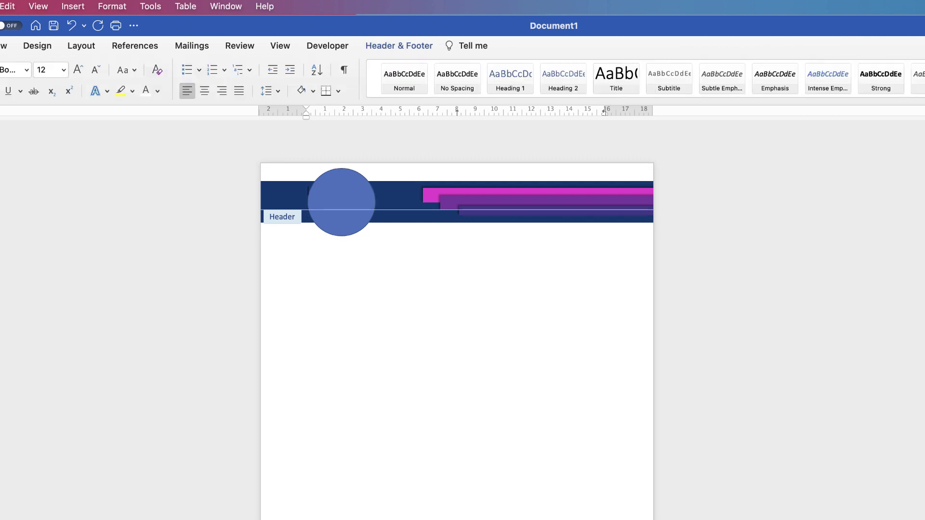
- Apply a gradient fill to the header circle
left_click(341, 203)
double_click(342, 203)
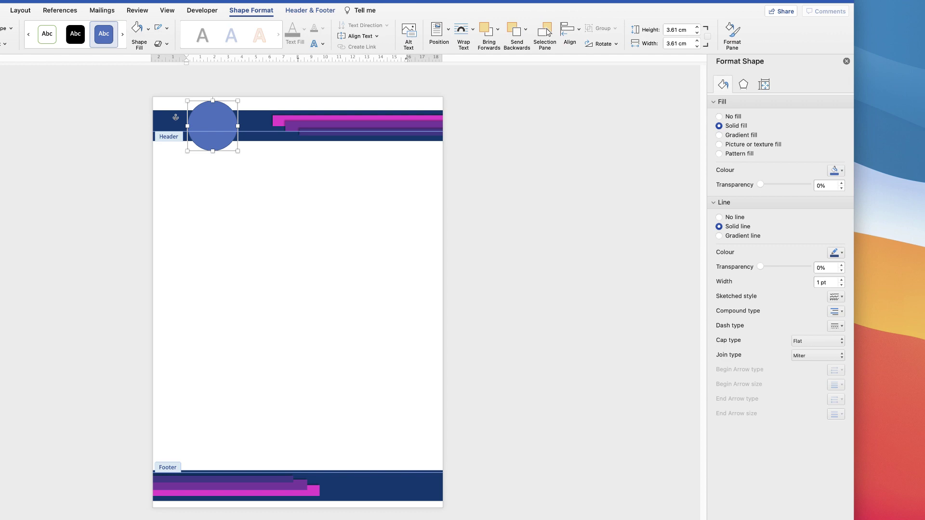
left_click(718, 135)
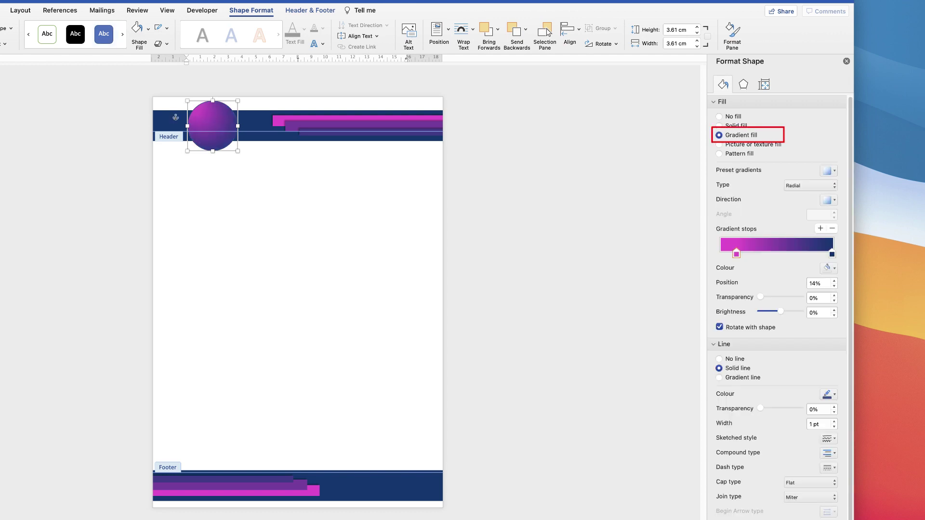
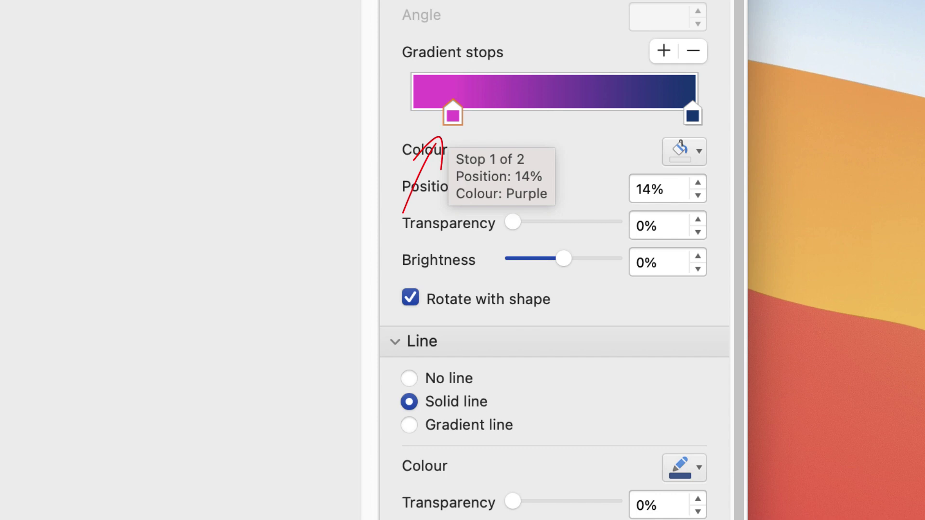
- Check the colours assigned to the first and last gradient stops of the circle's fill
left_click(684, 150)
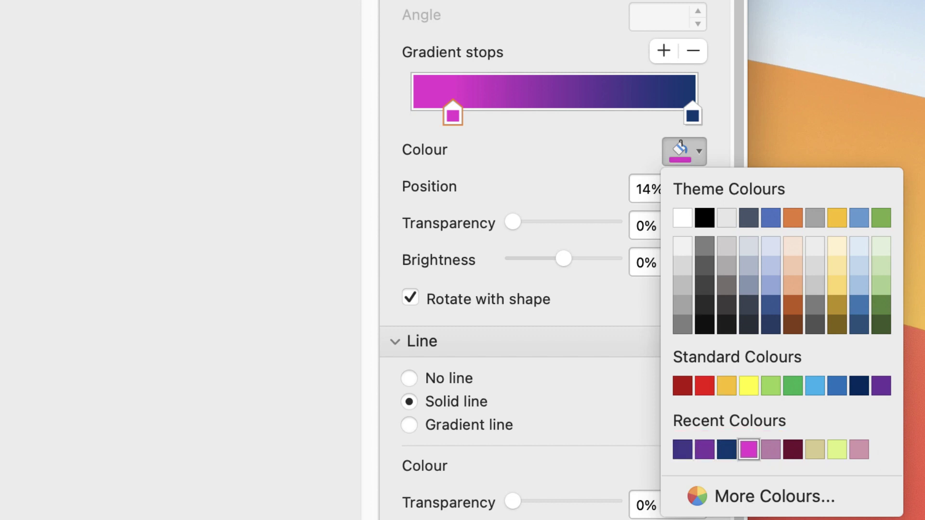
key("Escape")
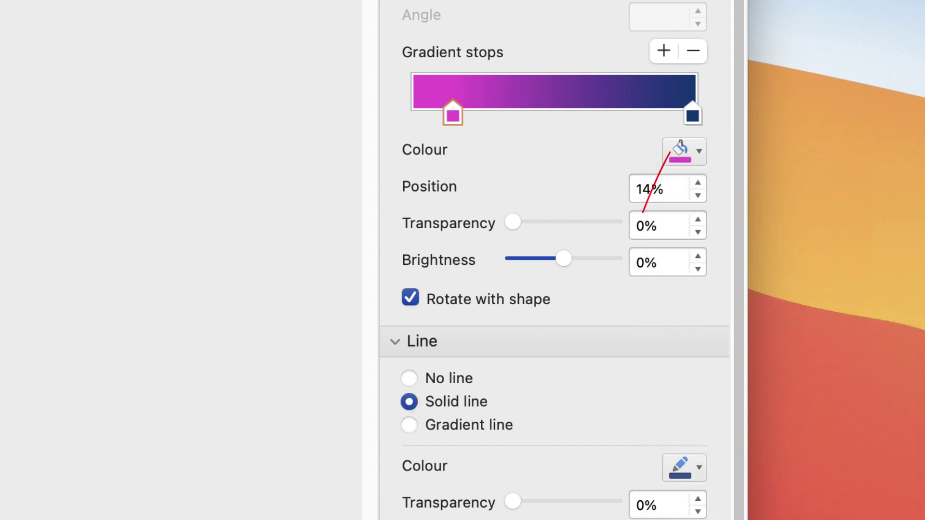
left_click(692, 115)
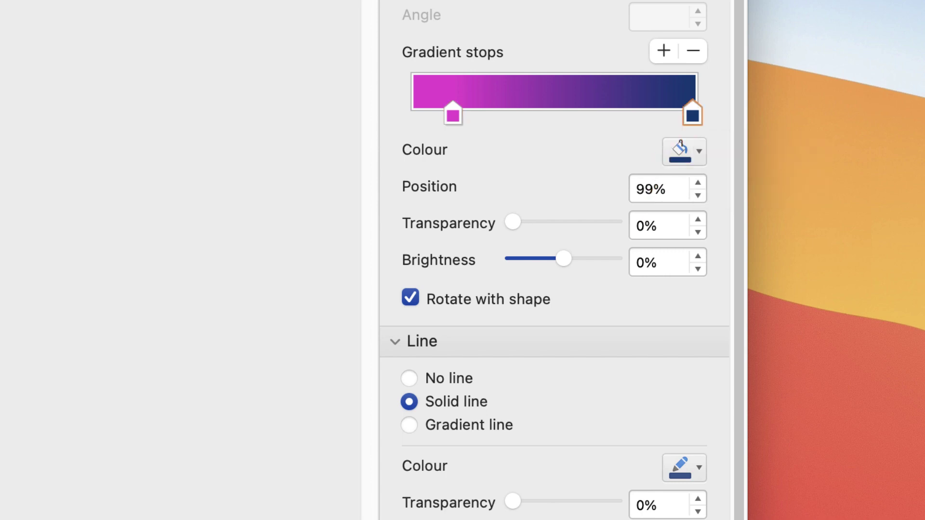
left_click(684, 152)
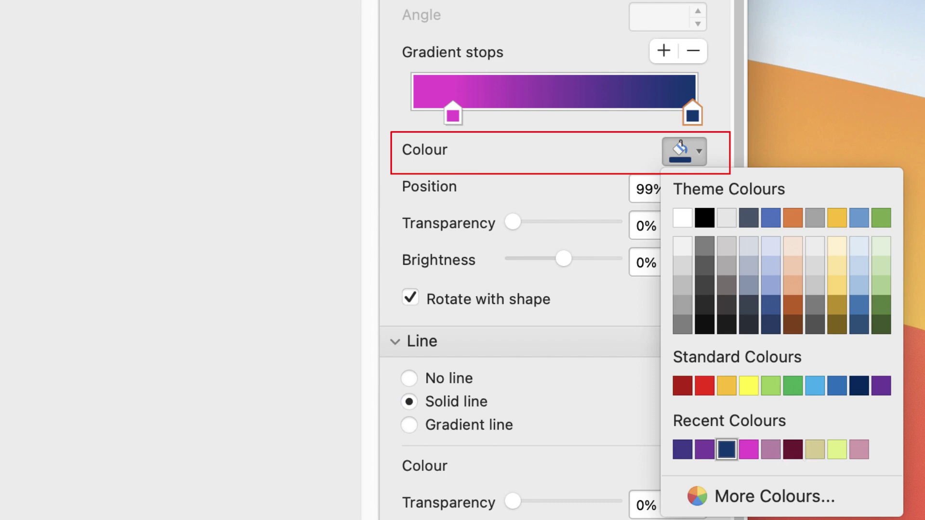
key("Escape")
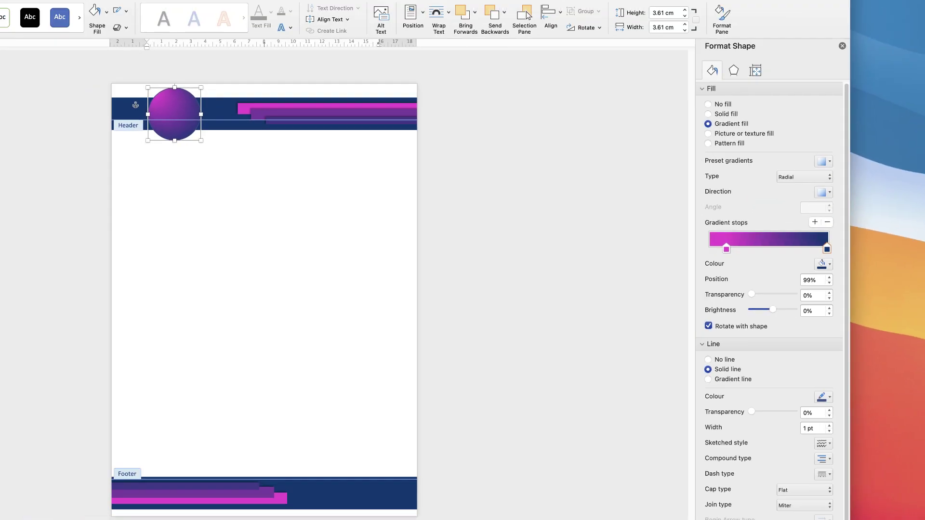
- Move the pink gradient stop of the header circle's fill to 20% and use the Radial gradient type
left_click(737, 253)
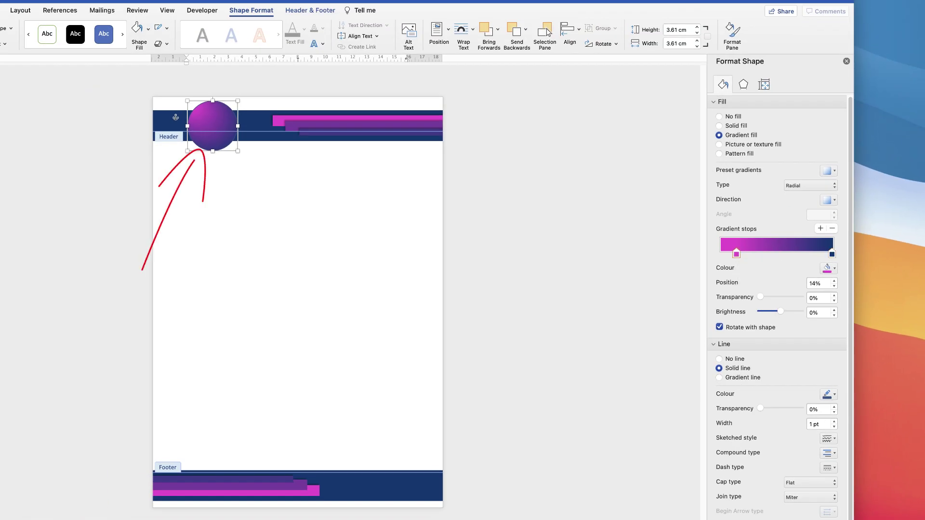
mouse_move(736, 253)
left_mouse_down()
mouse_move(809, 254)
mouse_move(764, 254)
left_mouse_up()
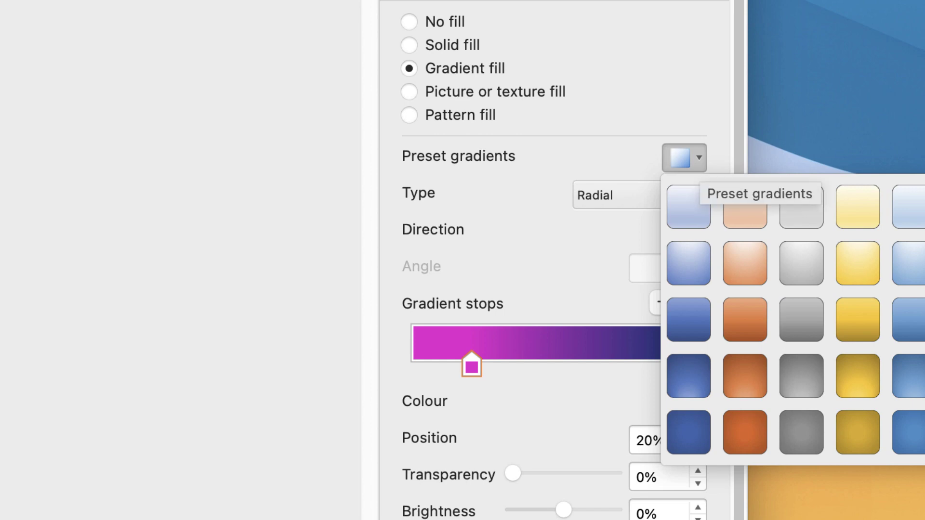
left_click(694, 169)
left_click(697, 200)
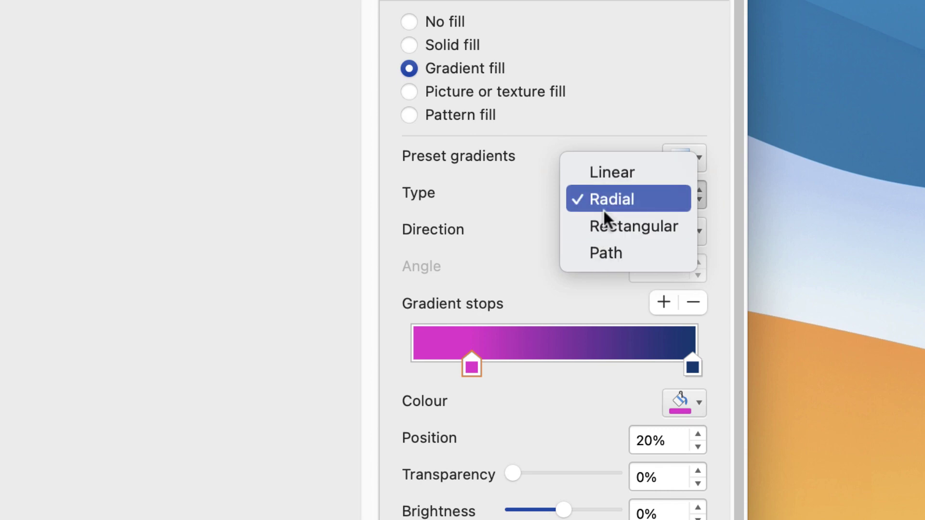
left_click(591, 198)
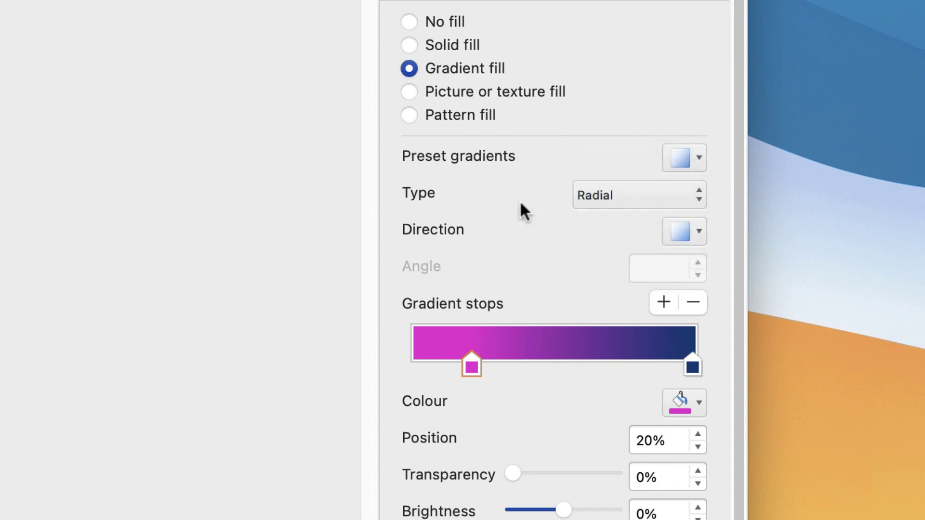
left_click(699, 231)
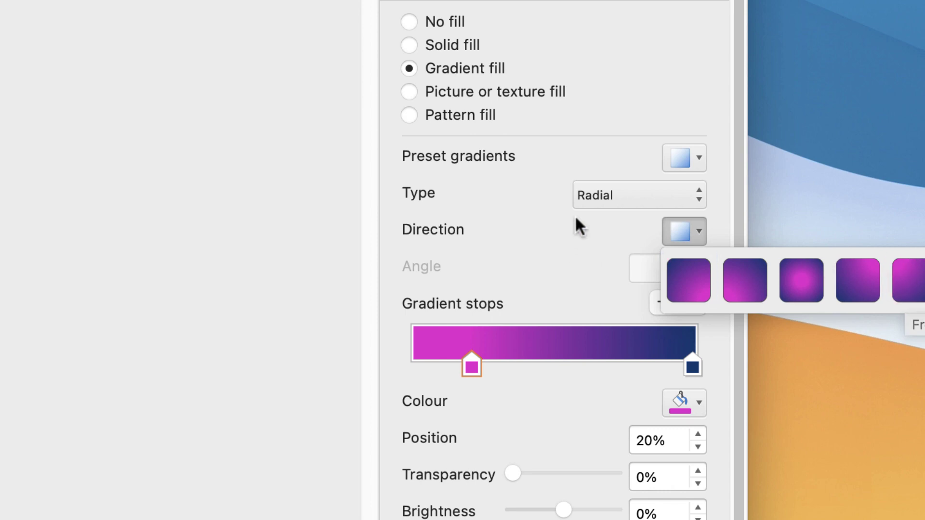
- Give the header circle a solid white outline with a width of 10 pt
scroll(553, 215, "down", 15)
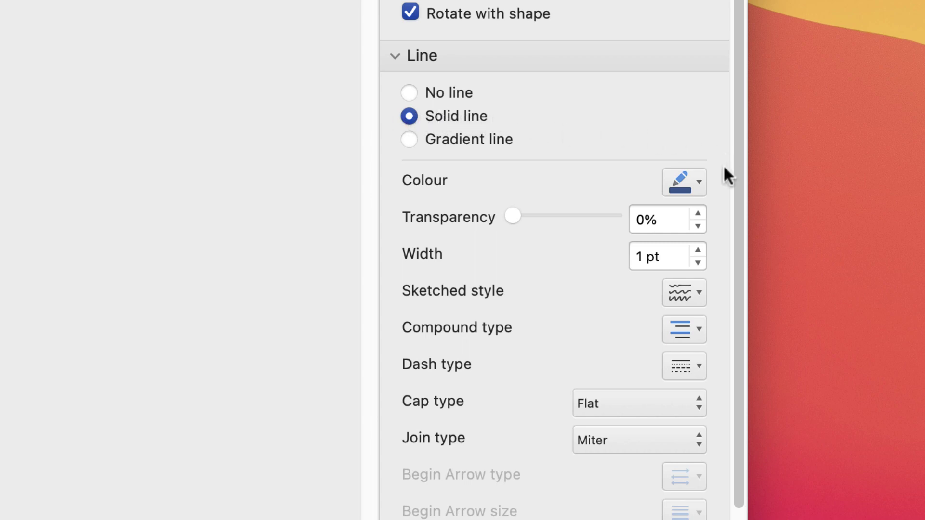
left_click(699, 183)
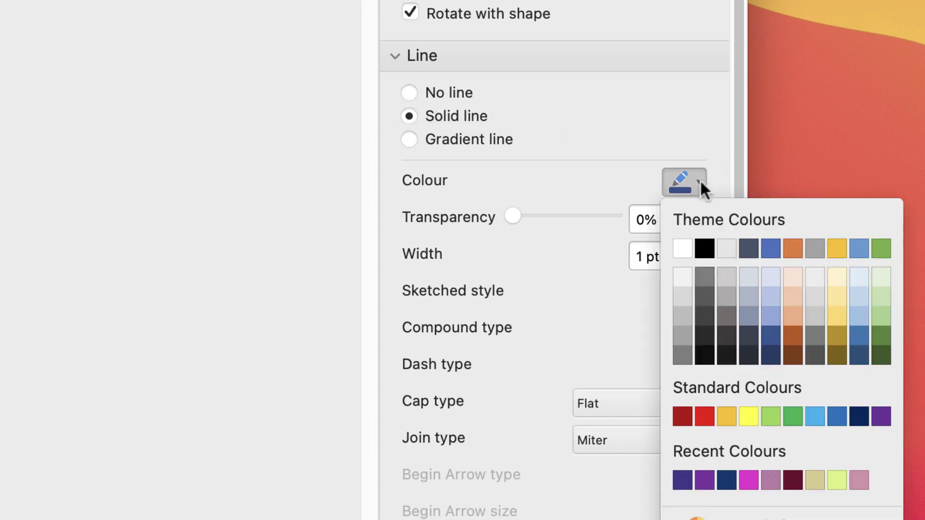
left_click(683, 249)
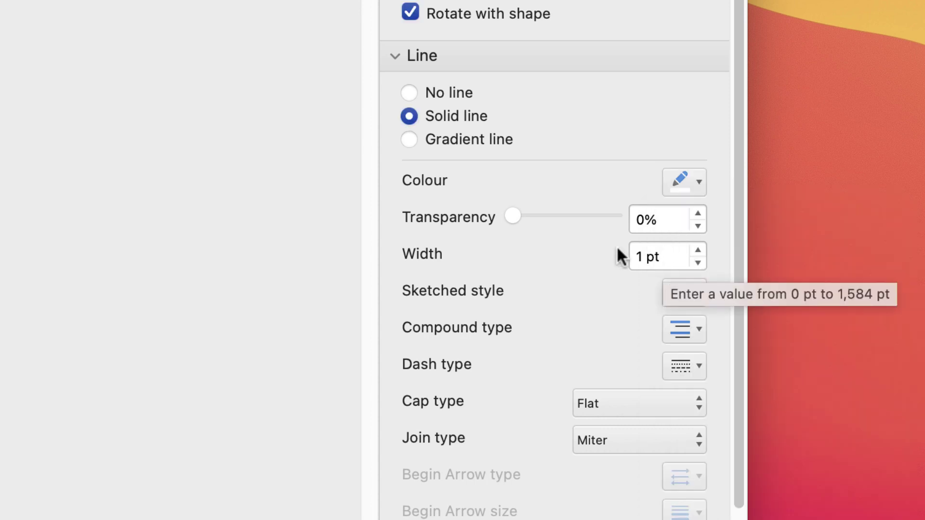
left_click(660, 257)
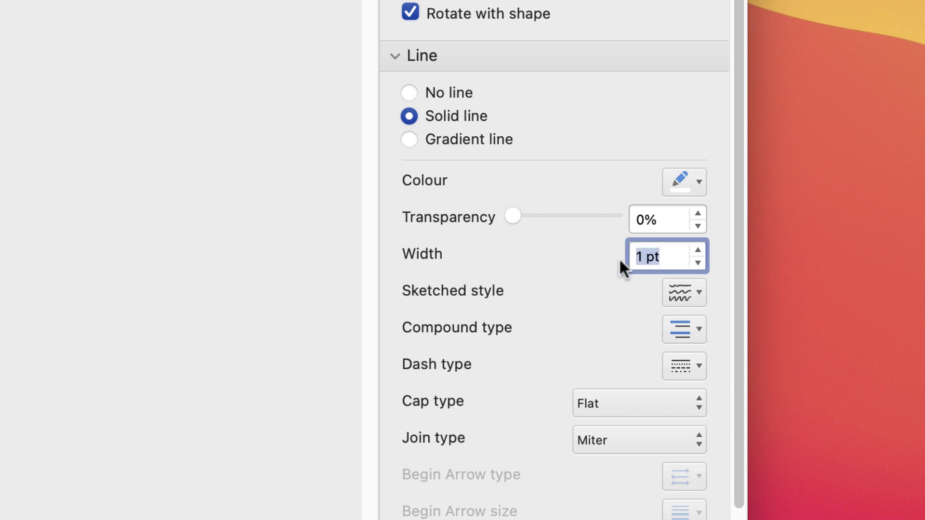
type("10")
key("Return")
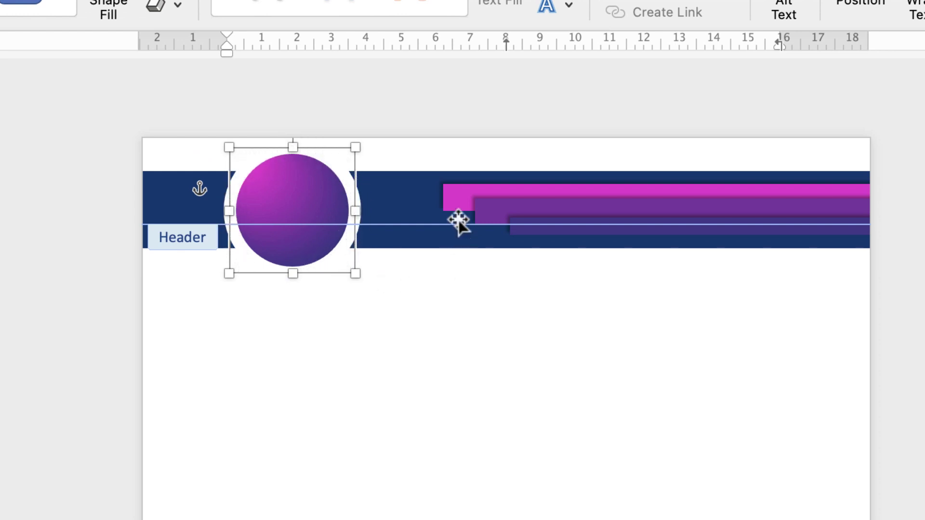
left_click(465, 148)
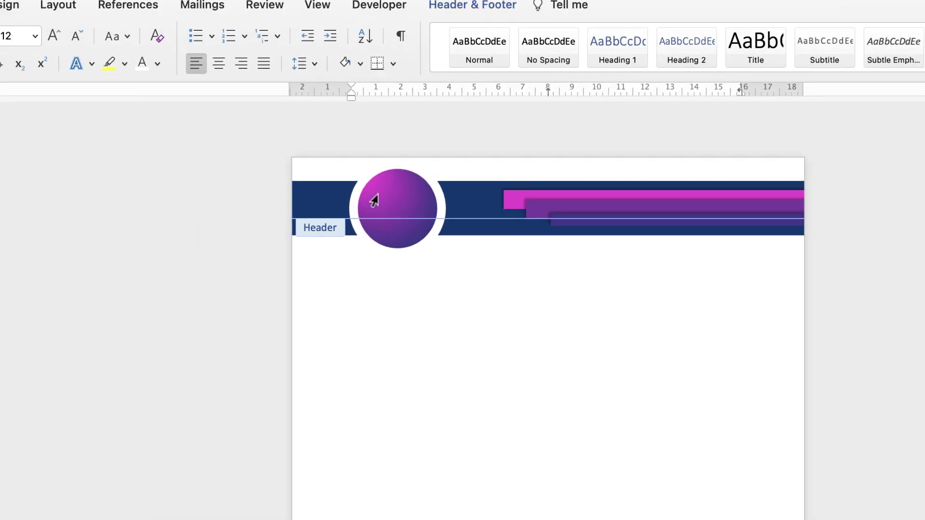
- Insert the solid camera aperture icon into the header
left_click(62, 48)
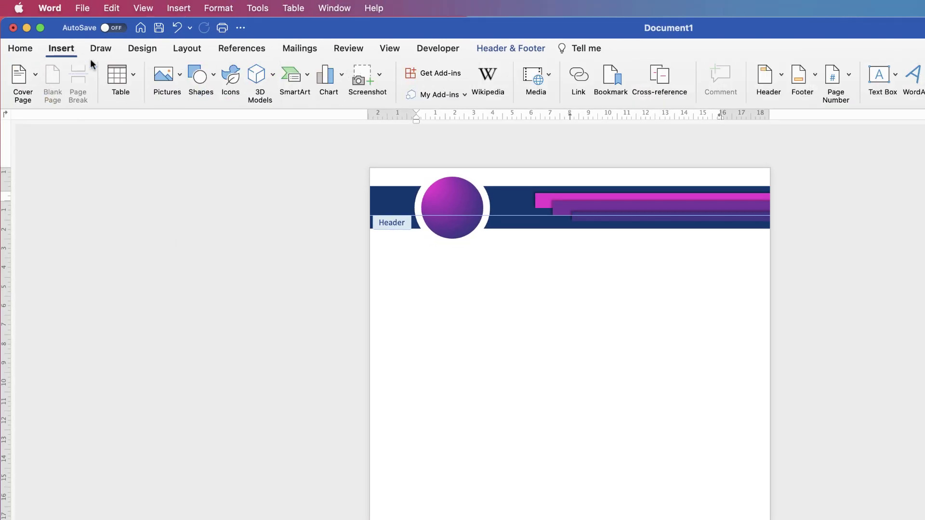
left_click(230, 79)
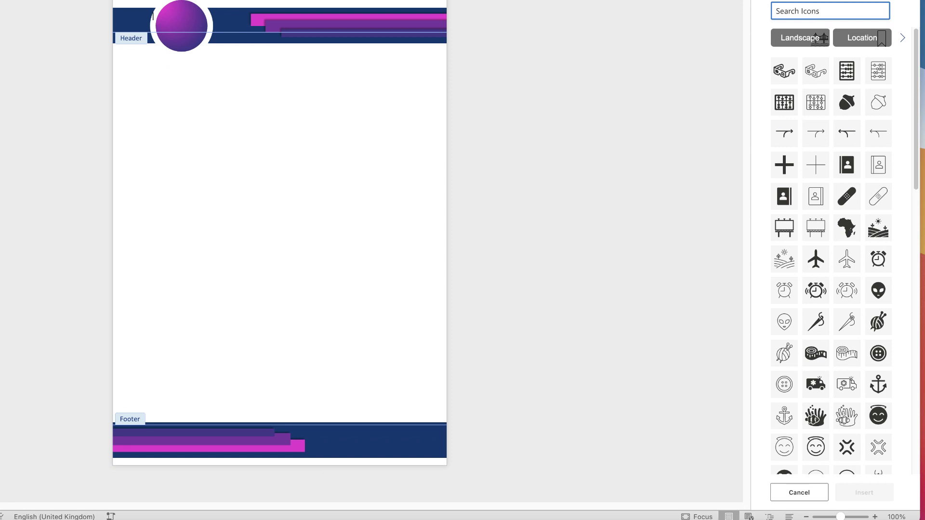
scroll(848, 222, "down", 6)
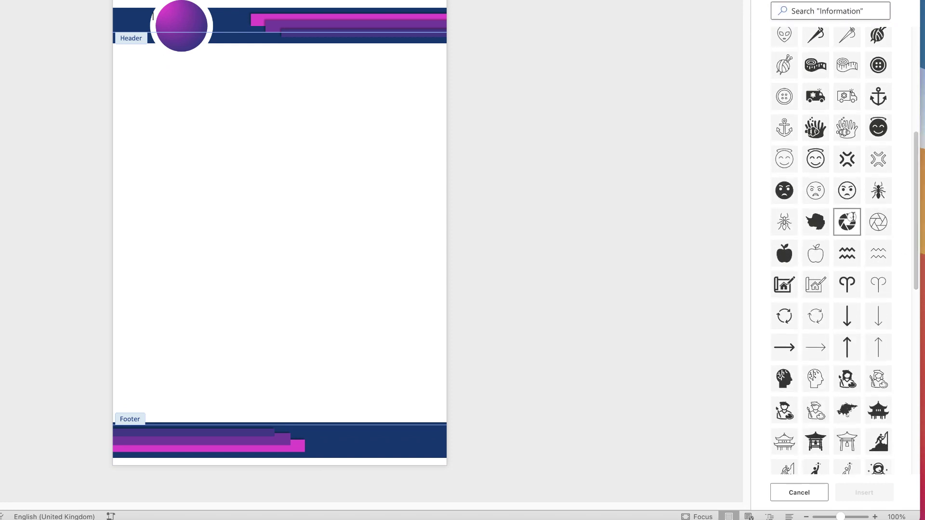
left_click(849, 220)
left_click(851, 493)
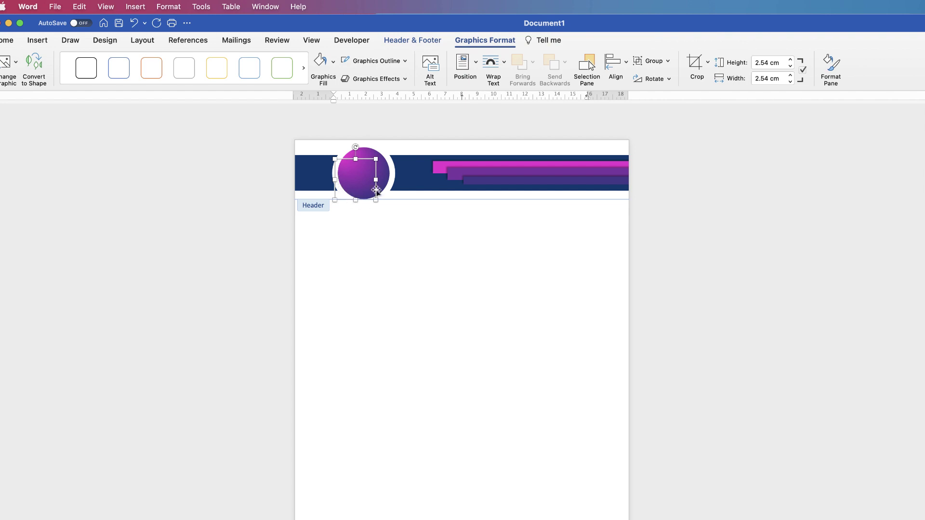
- Move the header banner and the gradient circle down to uncover the inserted aperture icon
left_click(440, 145)
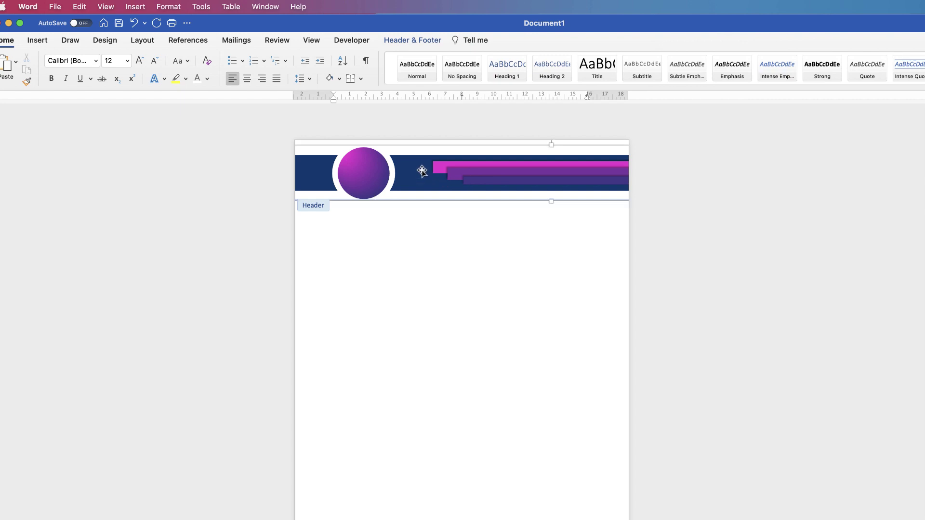
left_click_drag(421, 171, 424, 228)
left_click_drag(363, 173, 406, 217)
- Set the aperture icon's text wrapping to In Front of Text
left_click(355, 179)
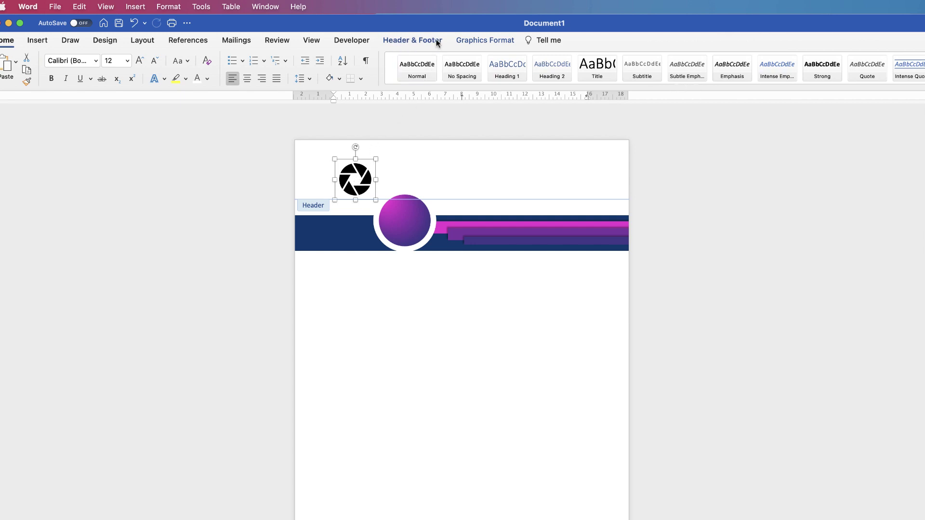
left_click(495, 40)
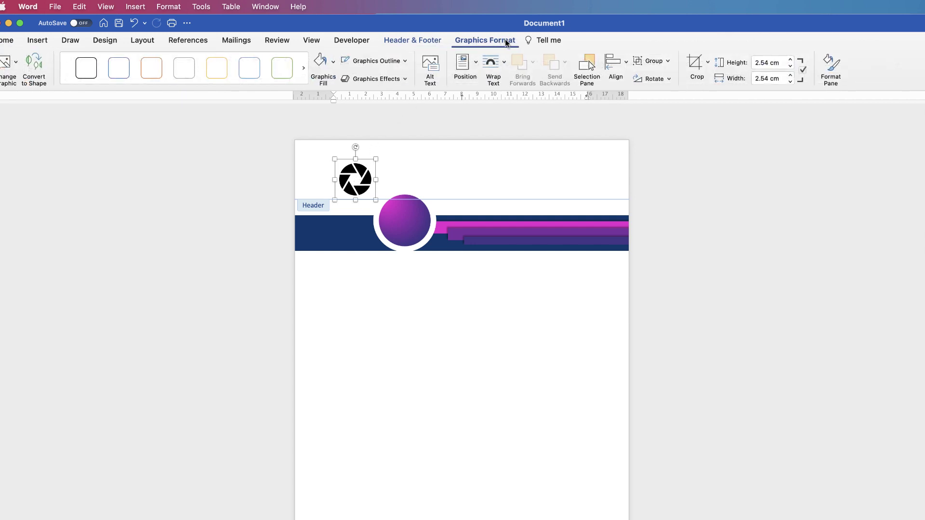
left_click(504, 67)
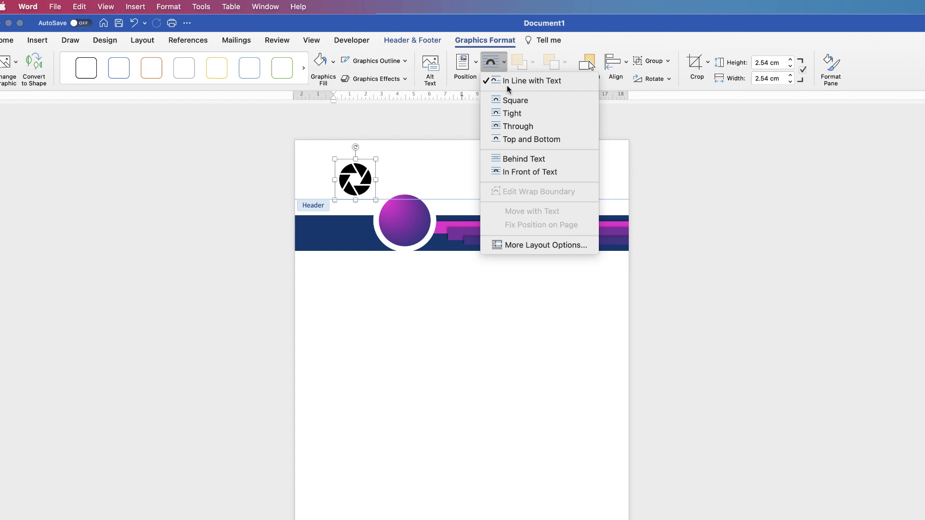
left_click(514, 172)
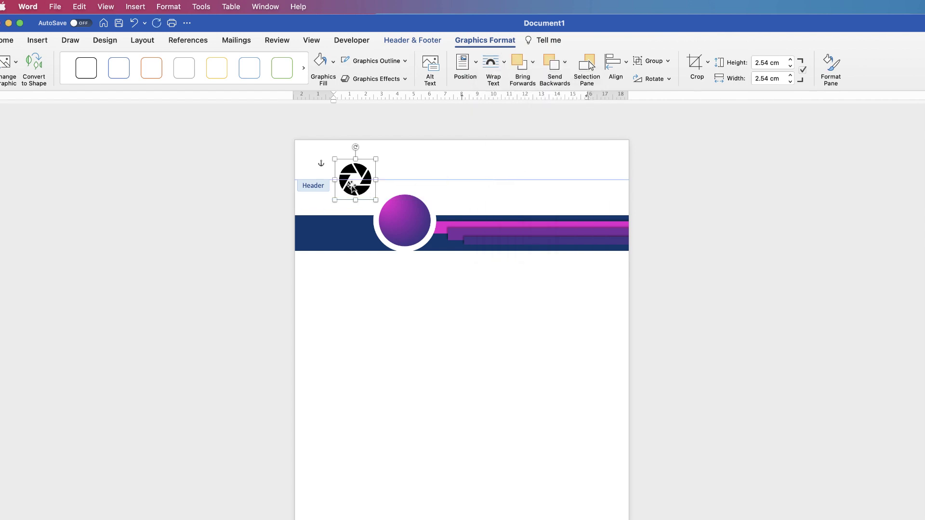
- Move the aperture icon onto the blank page area and return the banner and circle to the top of the page
left_click_drag(355, 188, 357, 299)
left_click_drag(398, 220, 355, 178)
left_click(407, 182)
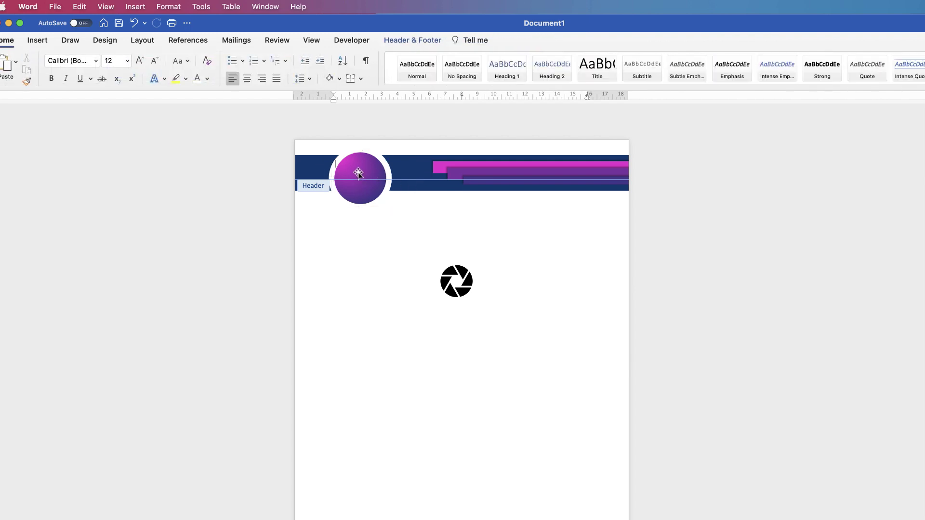
- Align the gradient circle and the header banner to each other's vertical middle
left_click(358, 170)
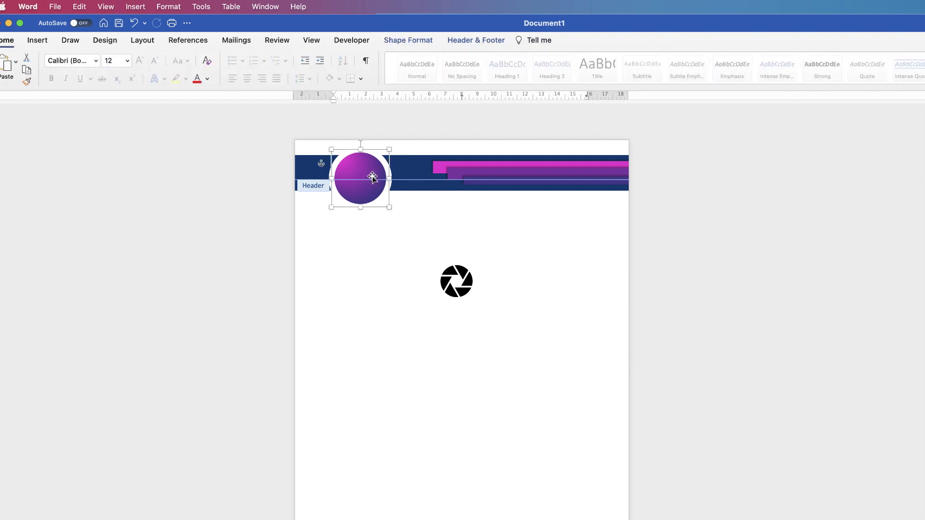
left_click(408, 164, "shift")
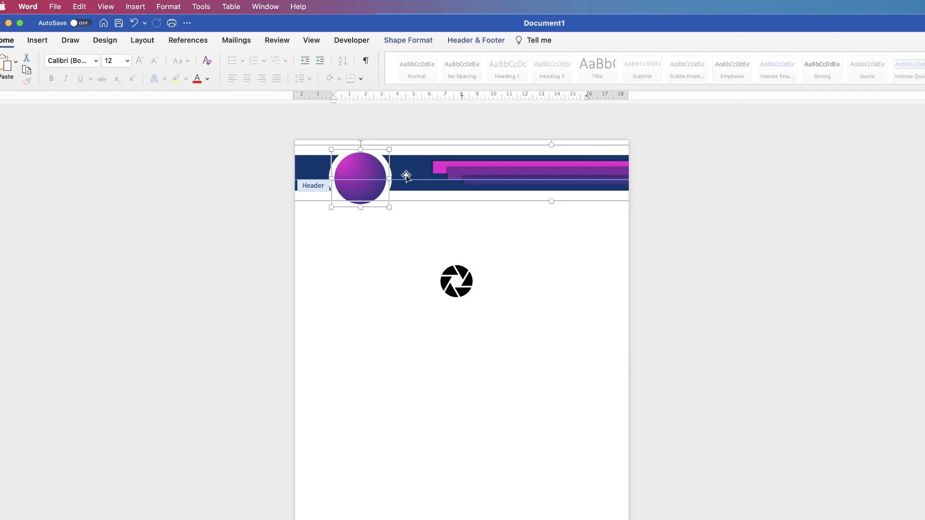
left_click(430, 40)
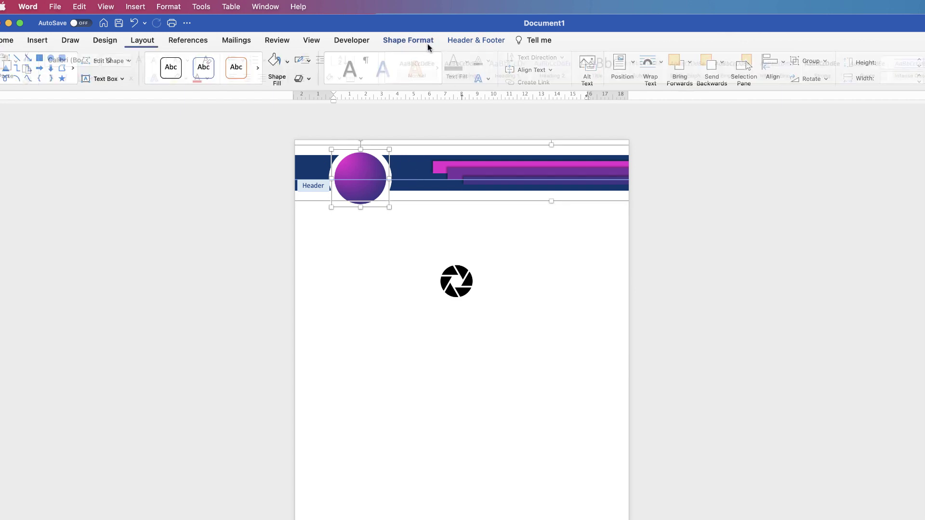
left_click(786, 66)
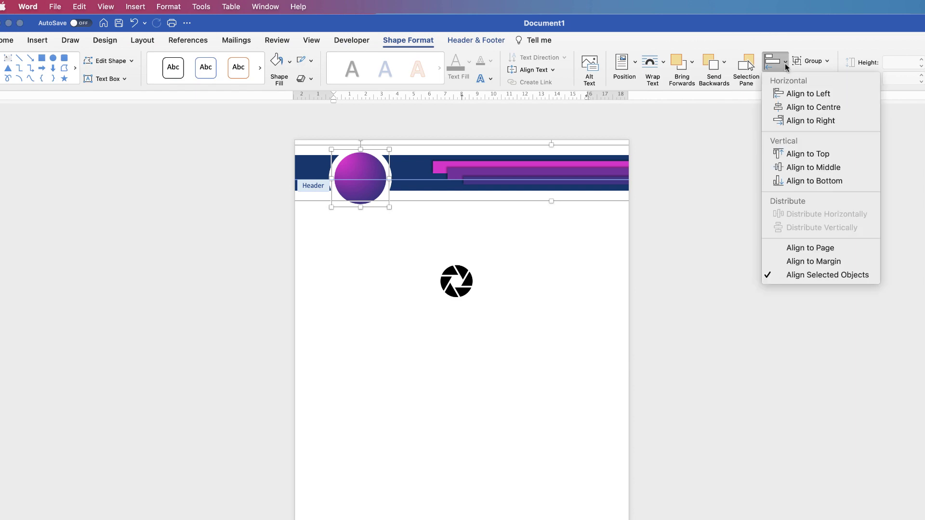
left_click(794, 167)
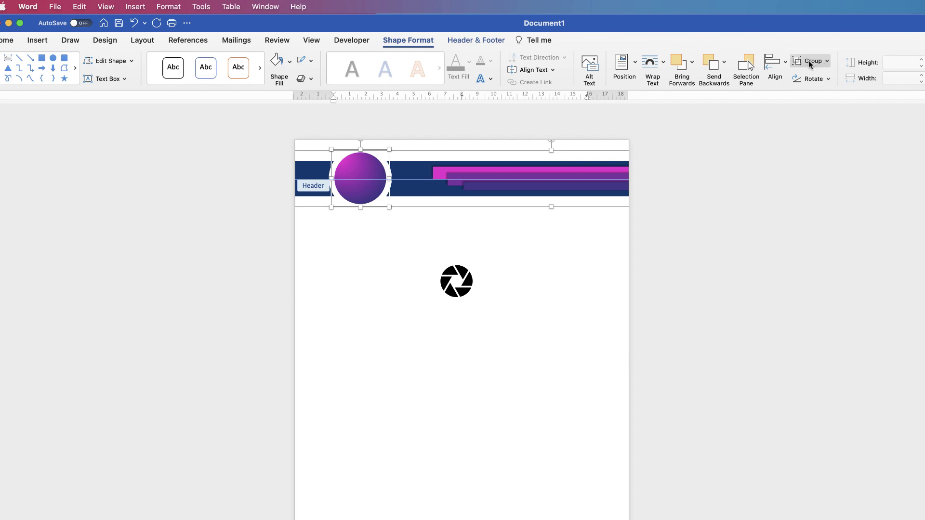
- Group the circle with the header banner and nudge the group slightly into position
left_click(828, 62)
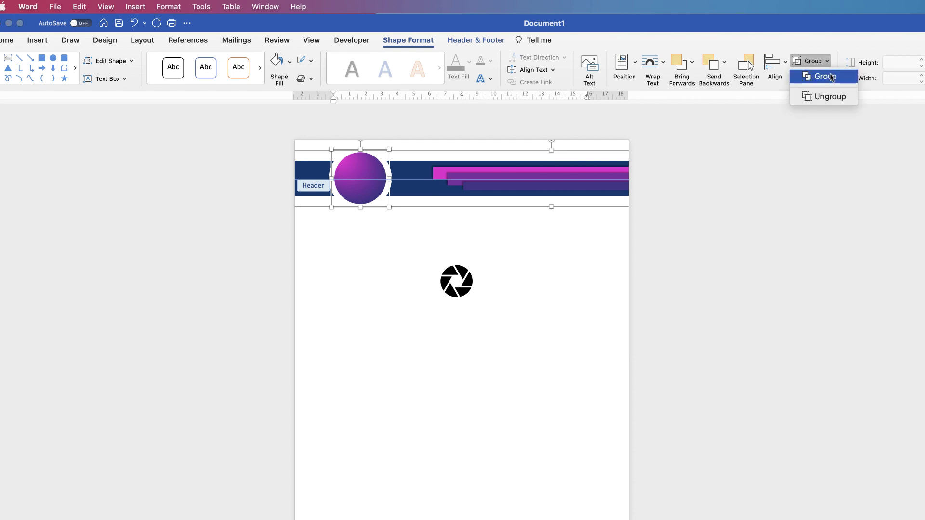
left_click(830, 82)
mouse_move(432, 182)
left_mouse_down()
mouse_move(407, 205)
mouse_move(412, 172)
mouse_move(483, 153)
mouse_move(471, 200)
mouse_move(415, 182)
mouse_move(444, 181)
mouse_move(435, 176)
left_mouse_up()
- Place the aperture icon on the gradient circle, enlarge it slightly and centre it by eye
left_click_drag(455, 279, 361, 166)
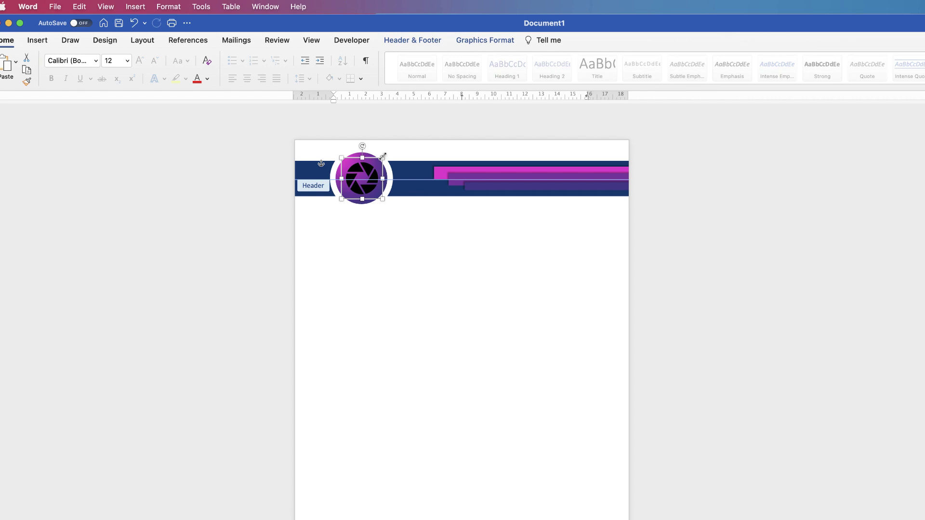
left_click_drag(386, 154, 385, 155)
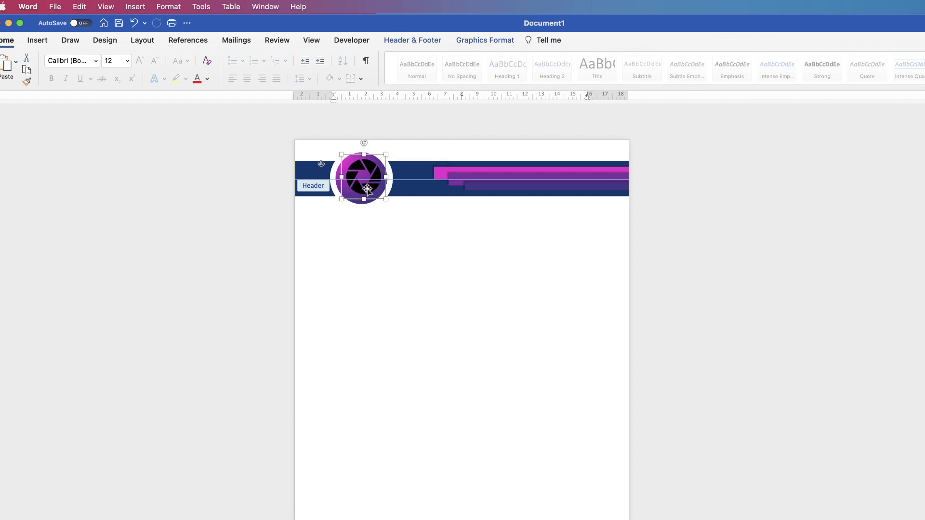
left_click_drag(364, 191, 361, 190)
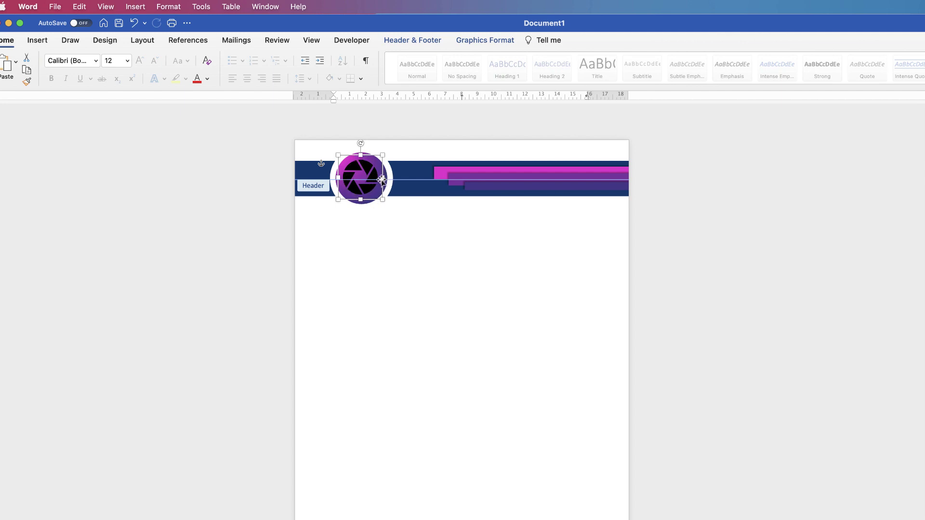
- Ungroup the gradient circle from the header banner
left_click(415, 172)
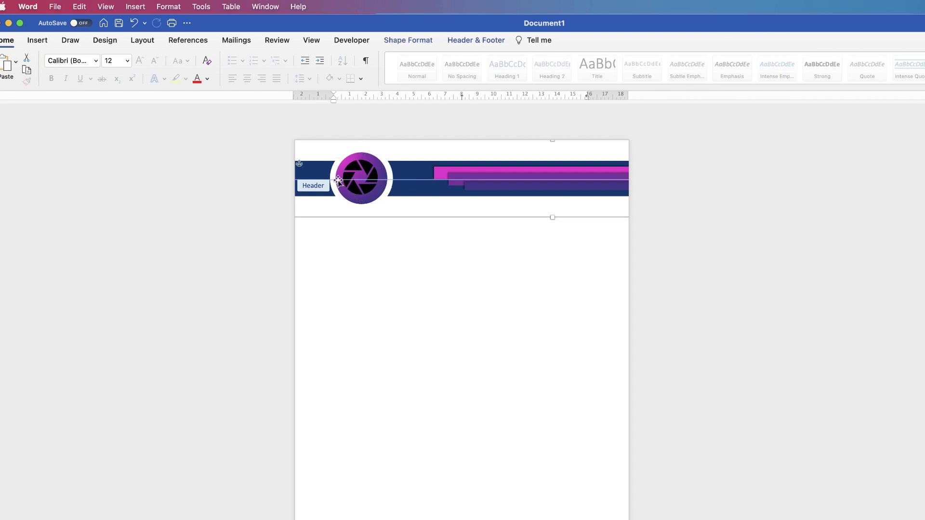
left_click(423, 40)
left_click(826, 62)
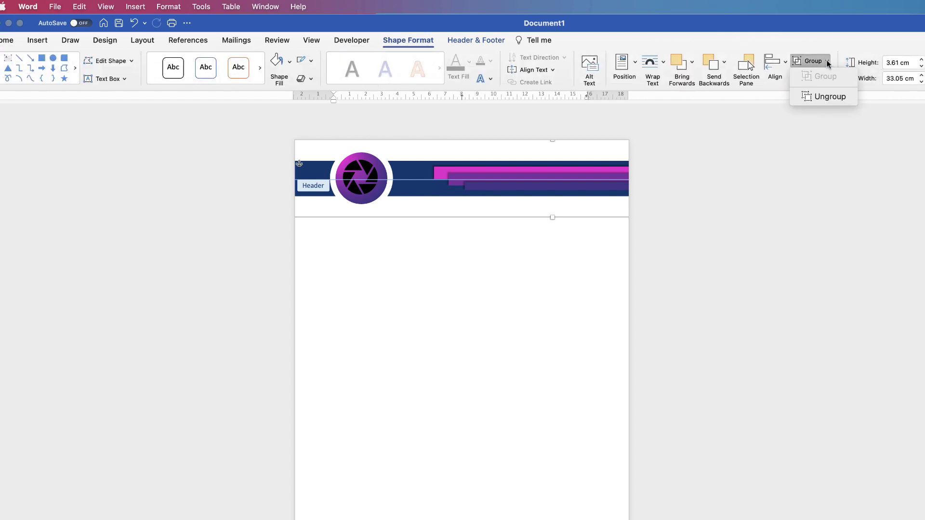
left_click(825, 95)
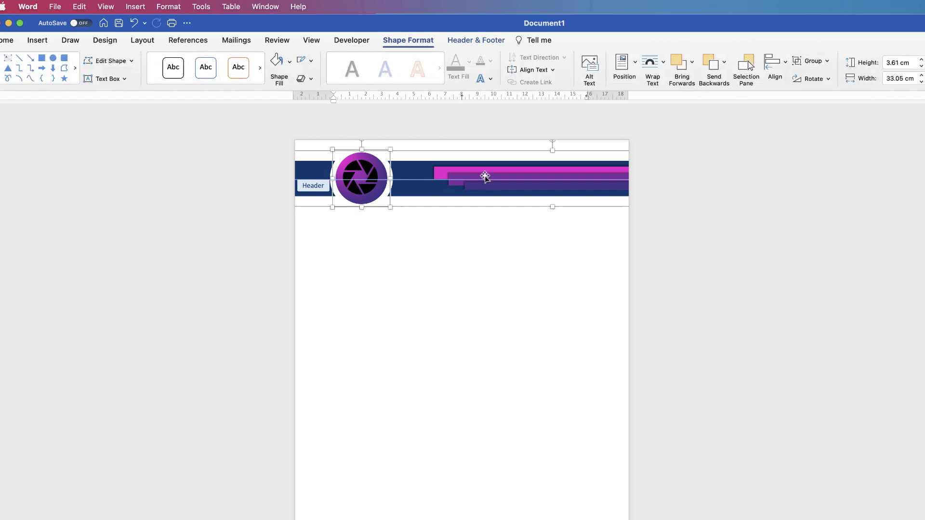
- Align the aperture icon and the gradient circle to each other's horizontal centre and vertical middle
left_click(428, 143)
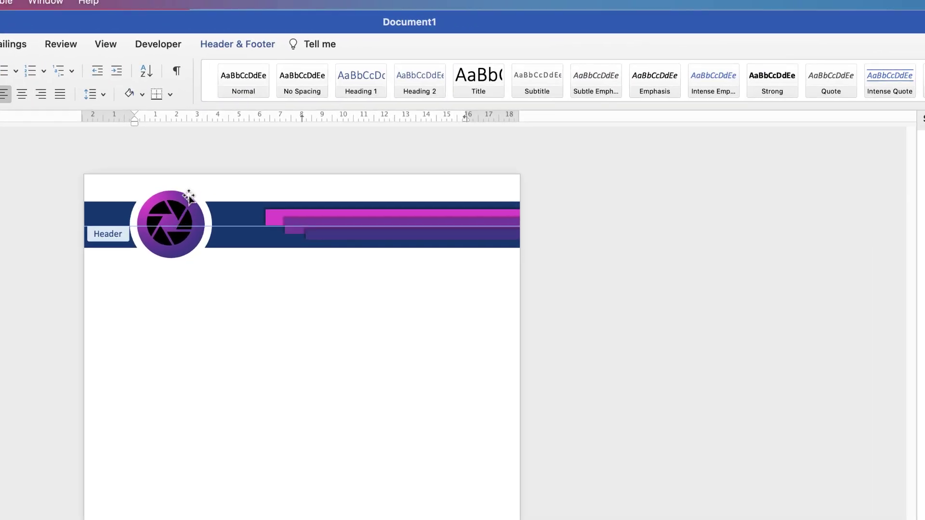
left_click(189, 196)
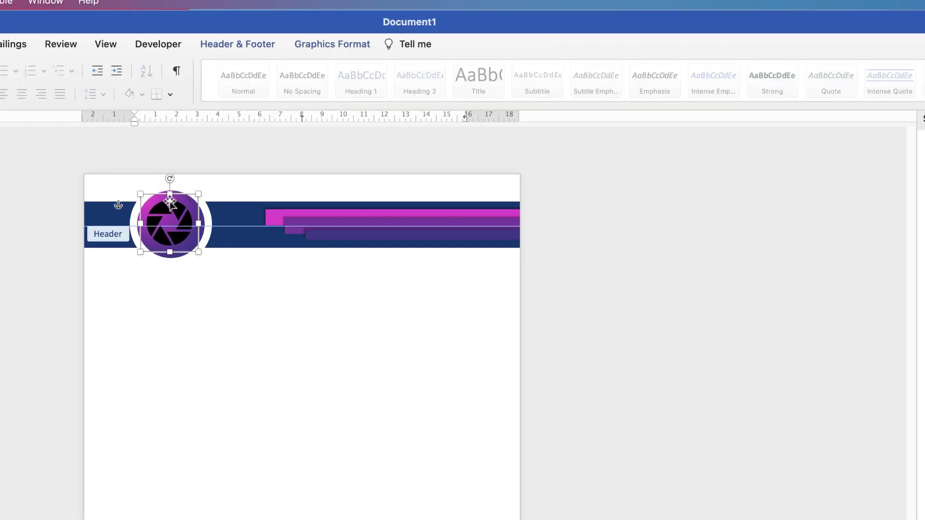
left_click(213, 181)
left_click(171, 190)
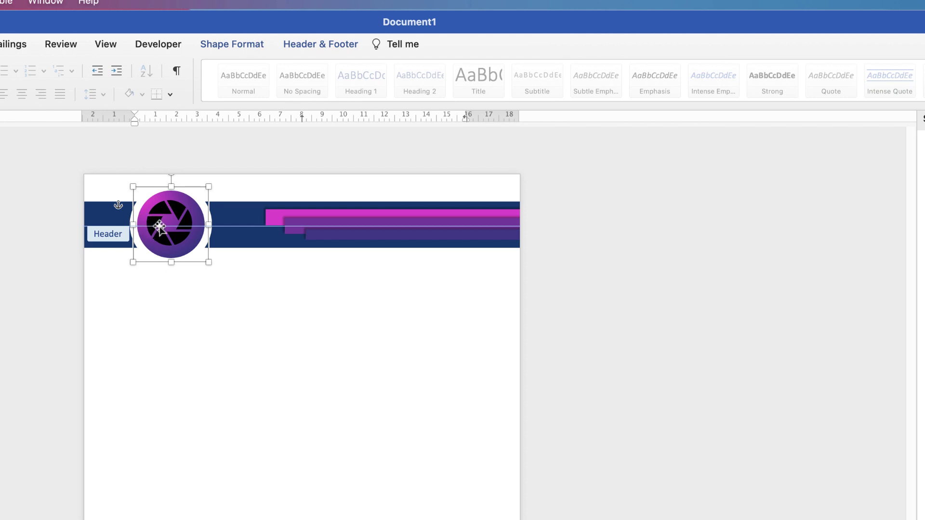
left_click(181, 212)
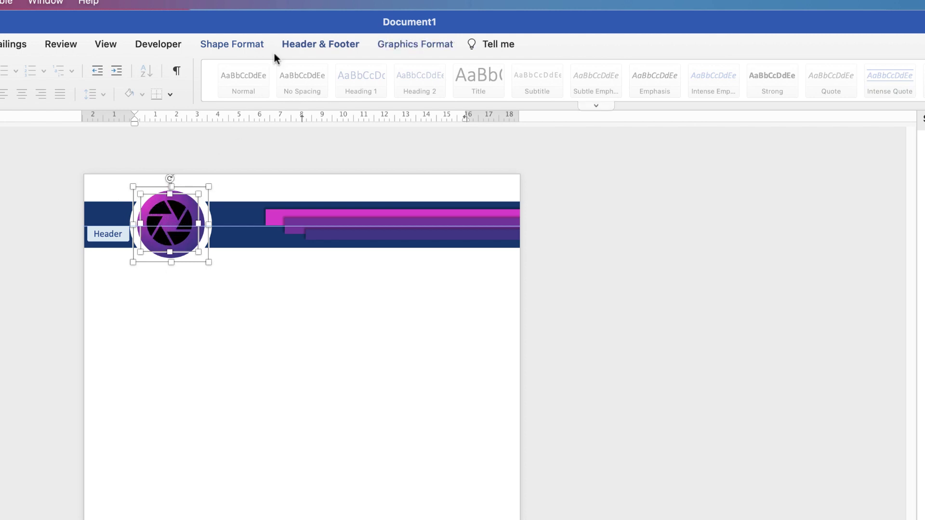
left_click(259, 45)
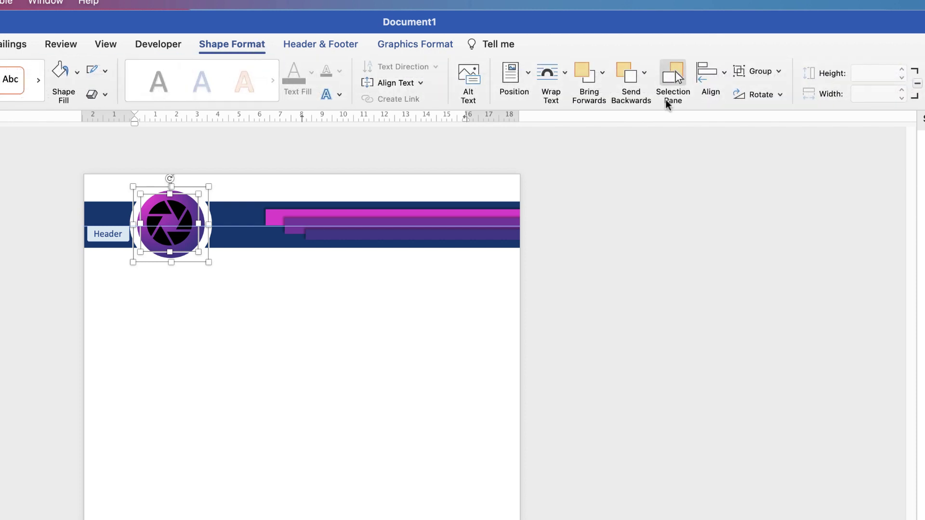
left_click(726, 74)
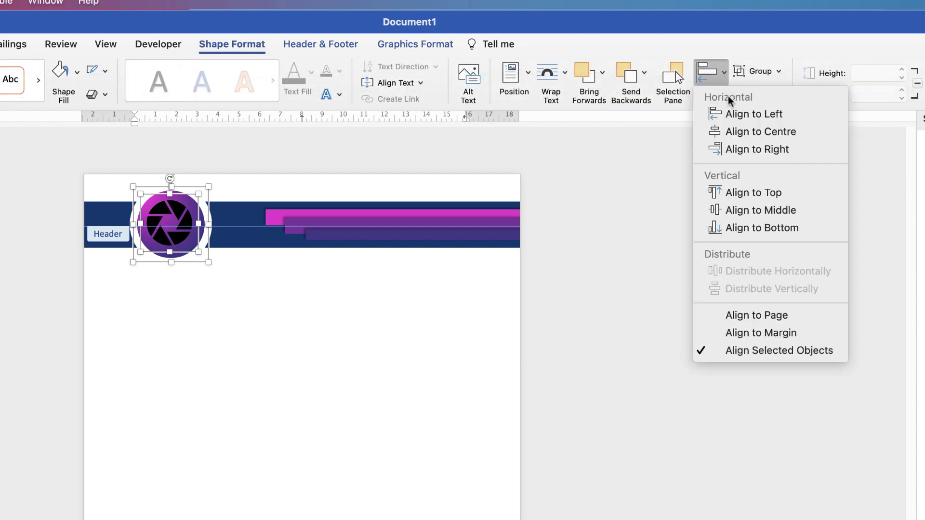
left_click(734, 130)
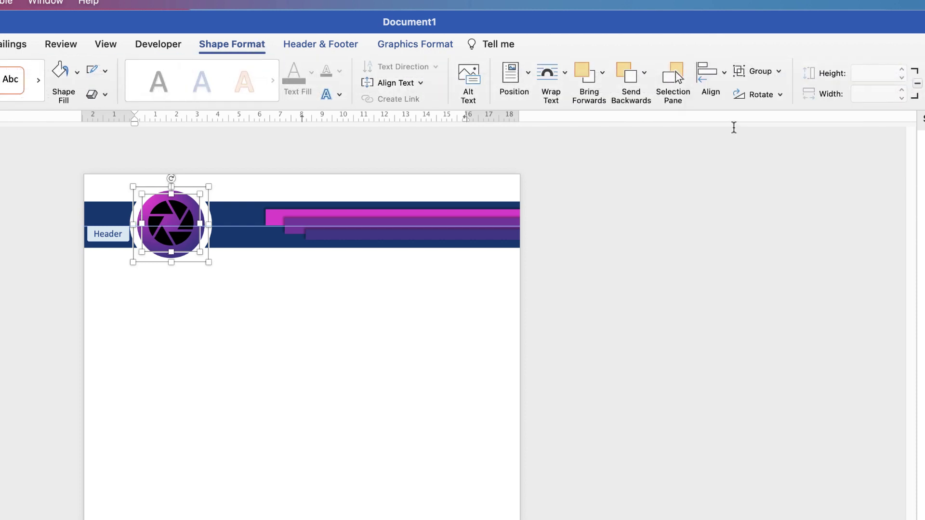
left_click(725, 76)
left_click(738, 210)
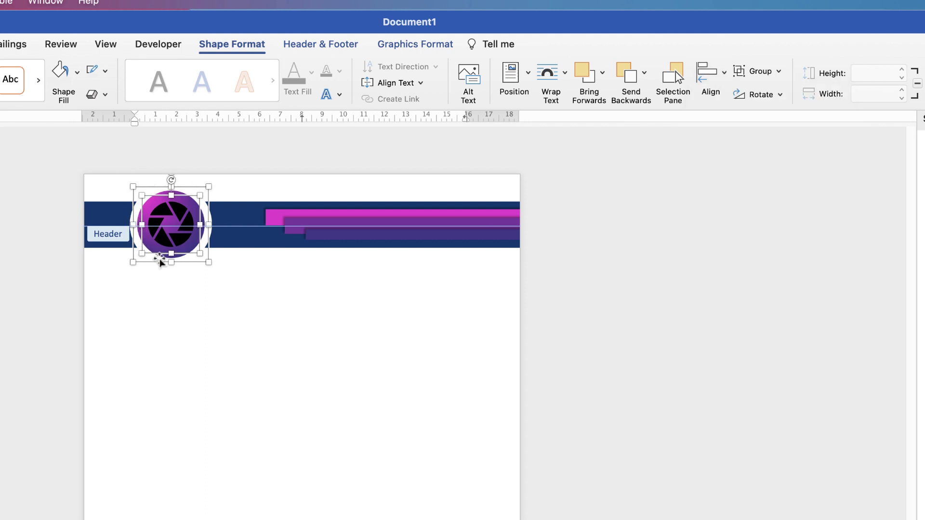
left_click(248, 181)
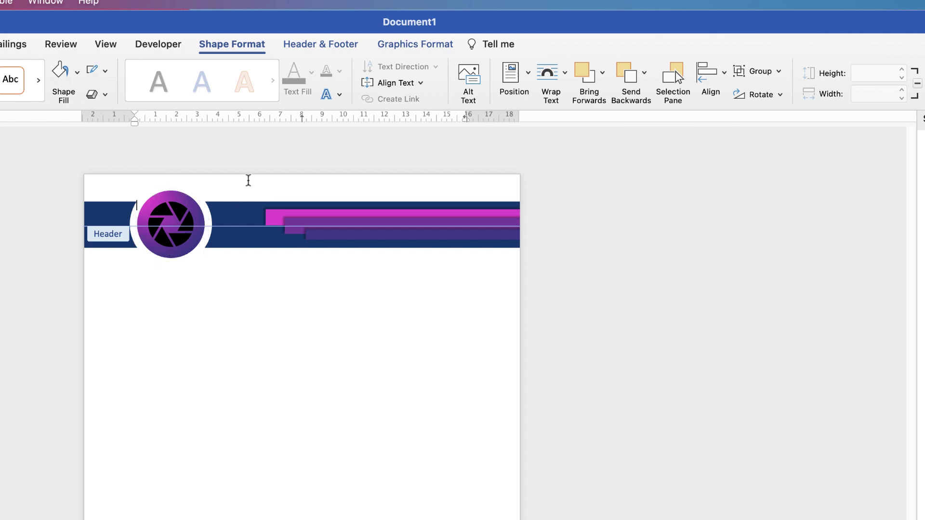
- Fill the aperture icon with the recently used dark navy blue of the header band
left_click(165, 211)
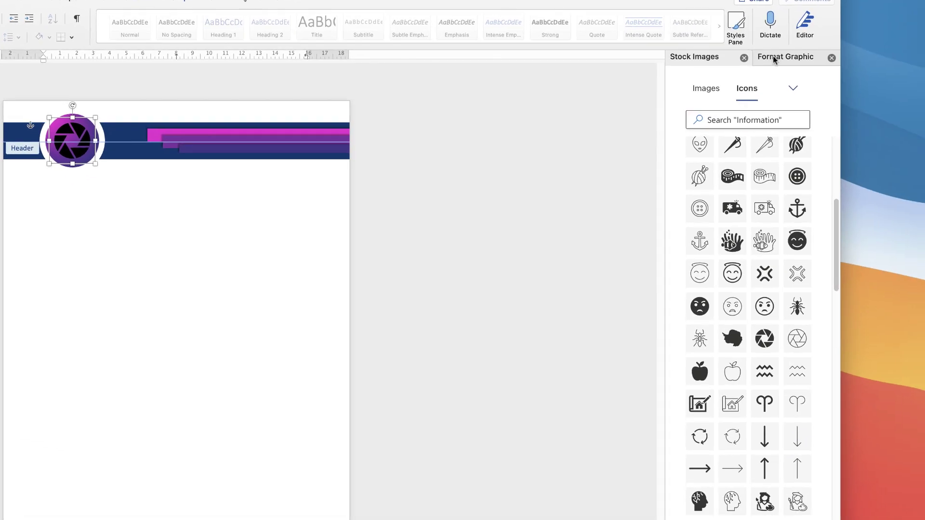
left_click(771, 60)
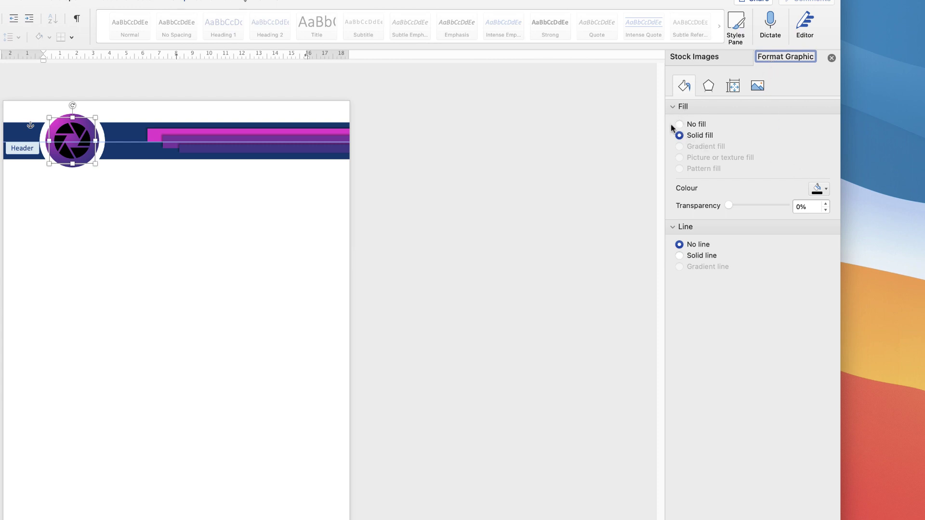
left_click(827, 190)
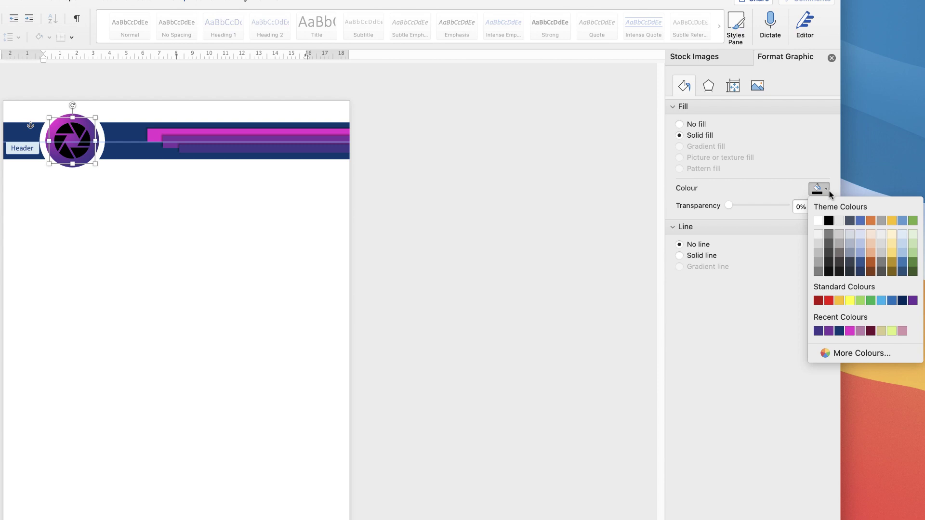
left_click(839, 331)
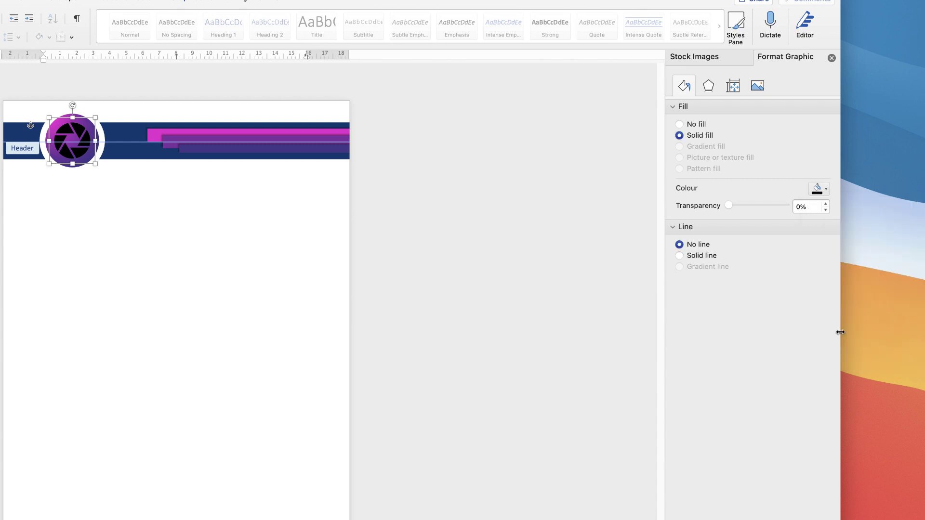
- Apply the outer shadow preset that casts toward the upper left to the aperture icon
left_click(708, 88)
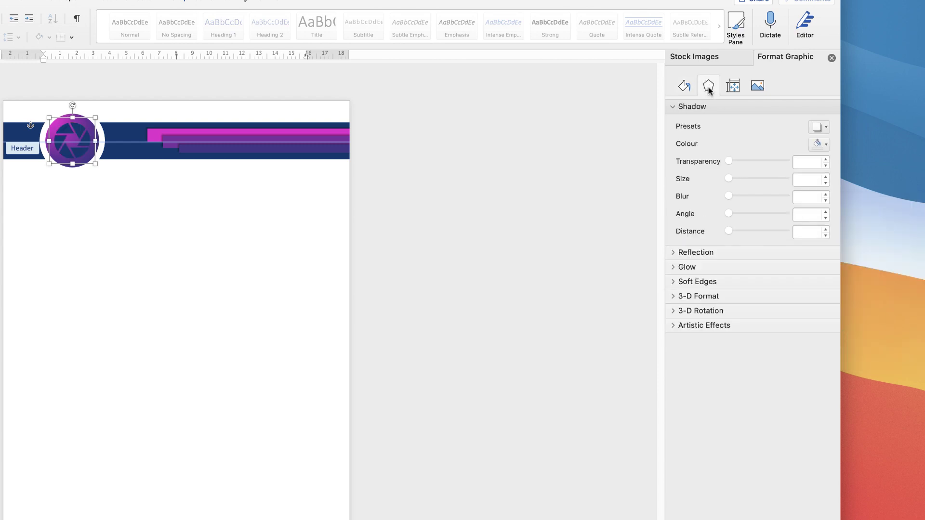
left_click(826, 128)
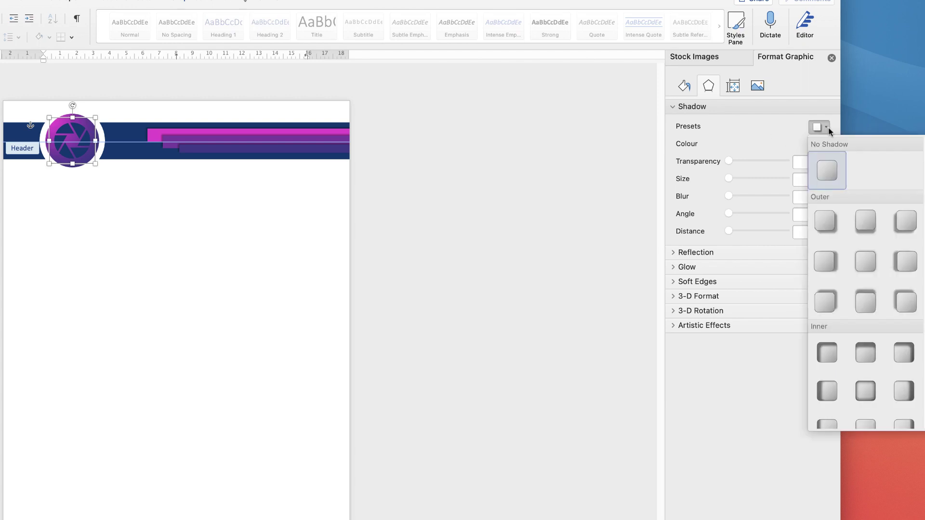
left_click(904, 302)
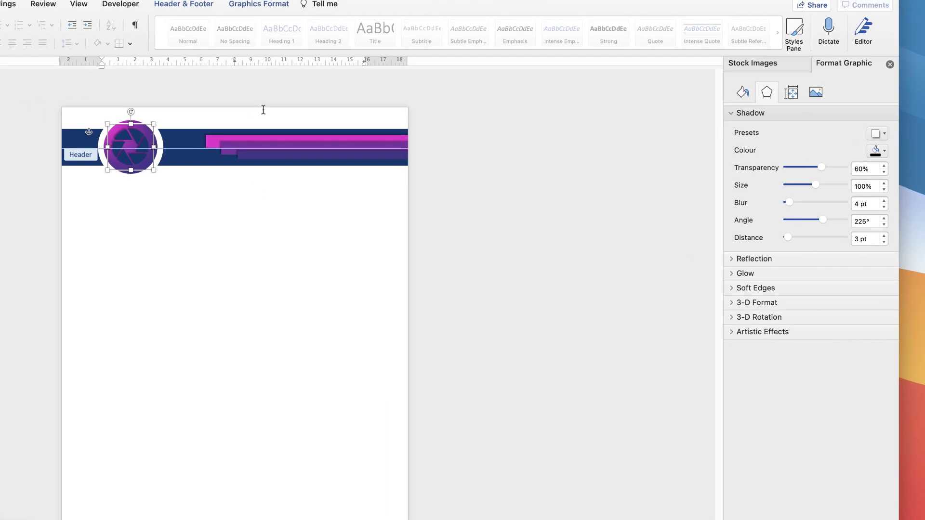
left_click(205, 105)
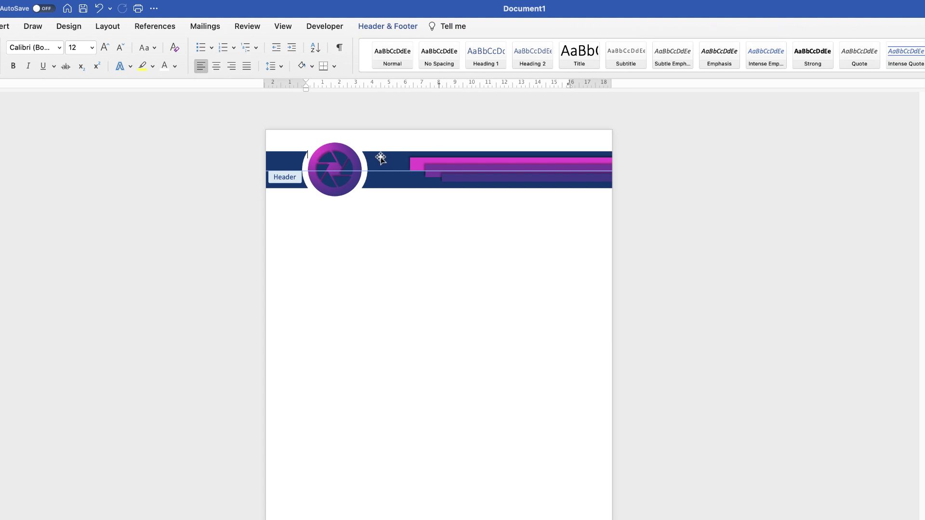
- Group the gradient circle, the aperture icon and the header banner into one object
left_click(335, 144)
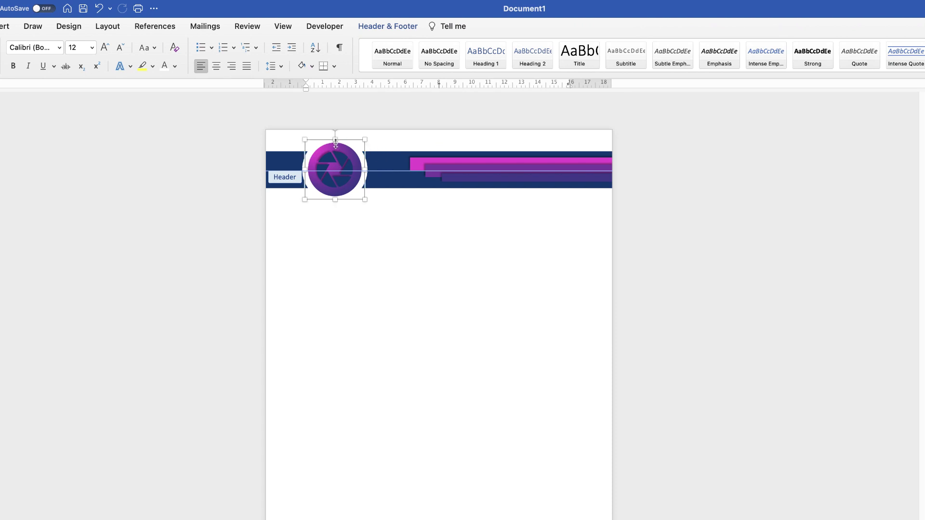
left_click(390, 163, "shift")
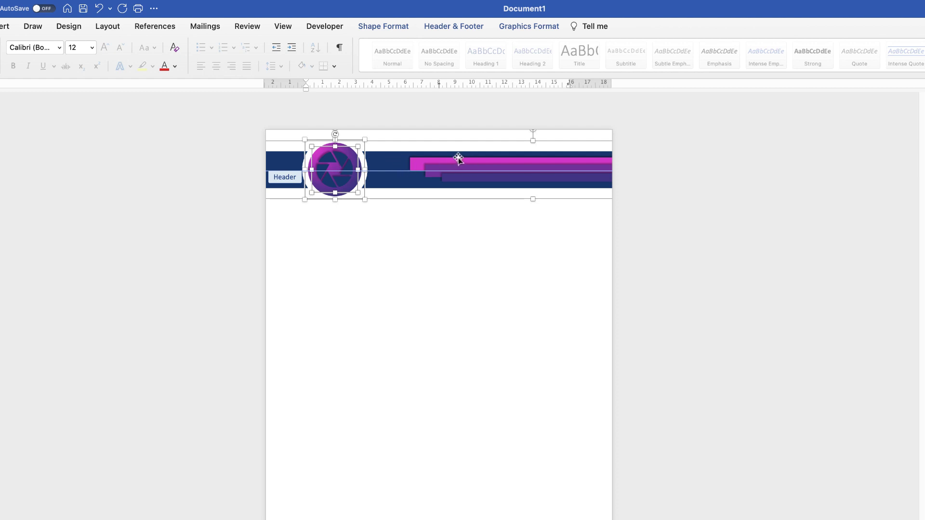
left_click(411, 27)
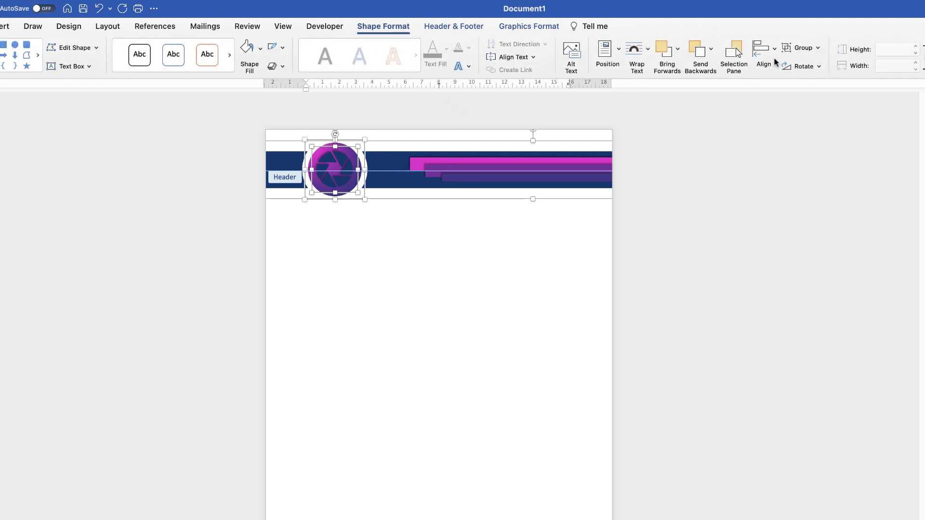
left_click(817, 49)
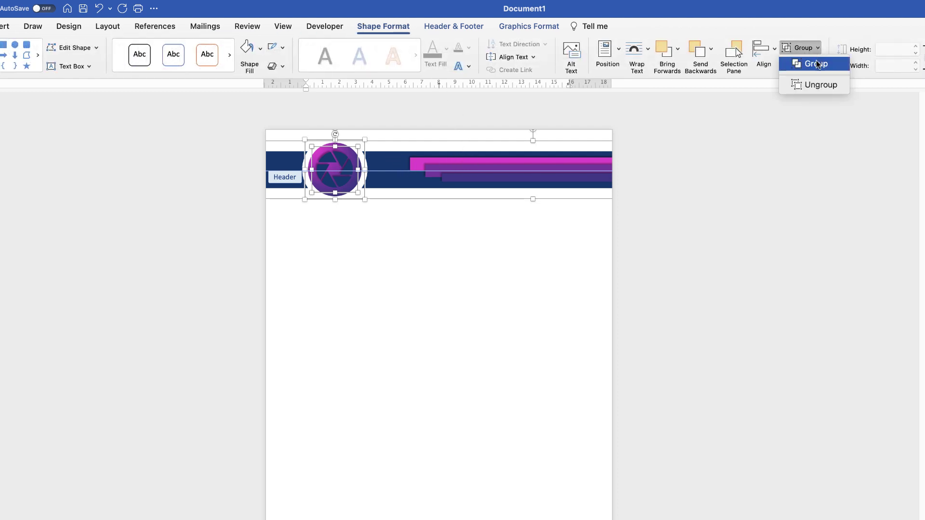
left_click(806, 65)
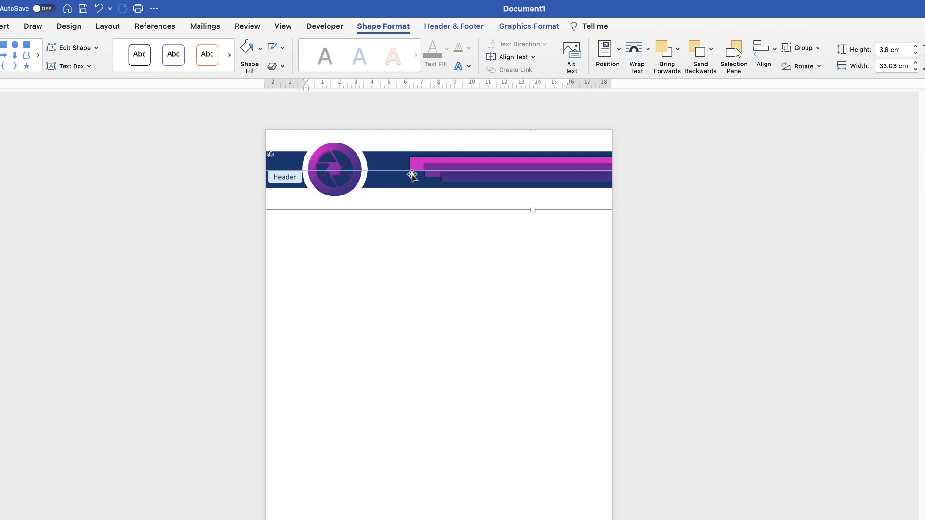
- Shift the grouped header artwork slightly to the right and fine-tune its vertical position on the page
mouse_move(413, 174)
left_mouse_down()
mouse_move(486, 235)
mouse_move(238, 345)
mouse_move(386, 174)
mouse_move(416, 177)
left_mouse_up()
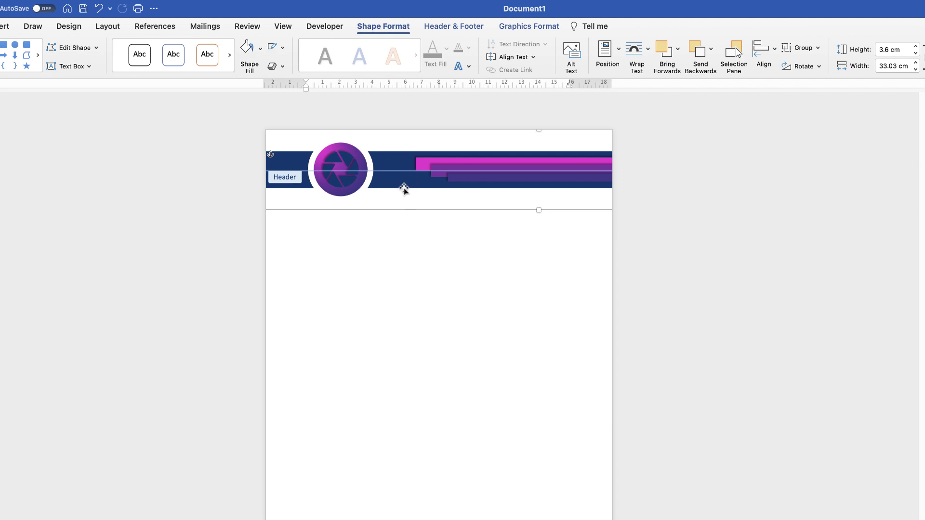
key("super+z")
key("super+z")
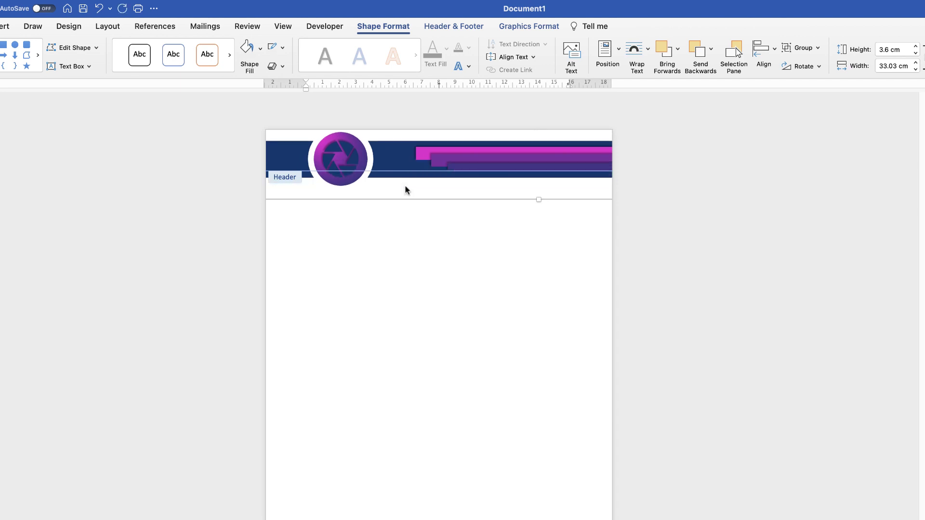
key("super+z")
key("super+z")
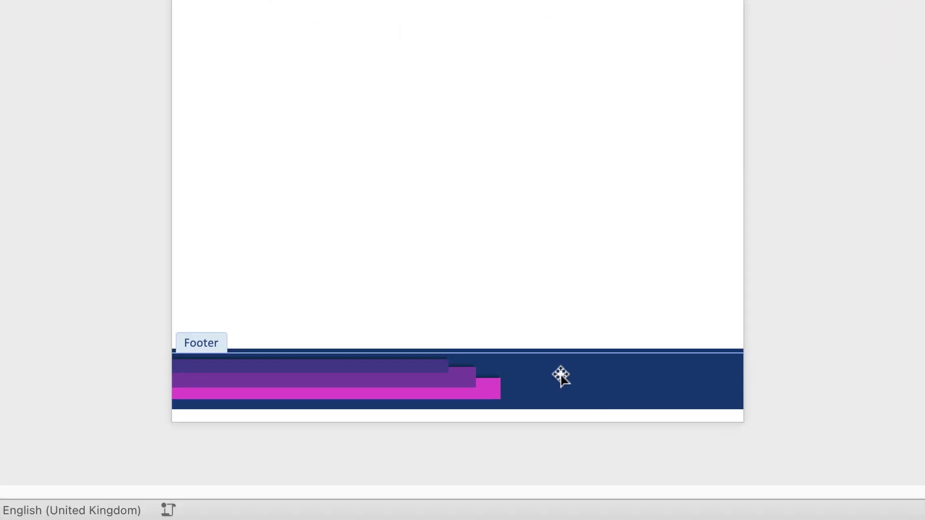
- Nudge the grouped footer banner slightly upward to leave more white space beneath it
left_click(561, 376)
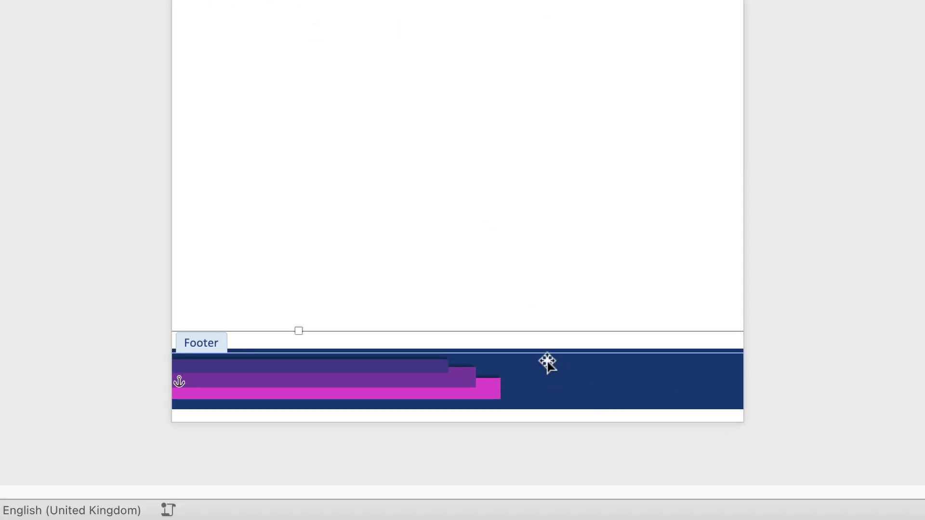
key("Up")
key("Up")
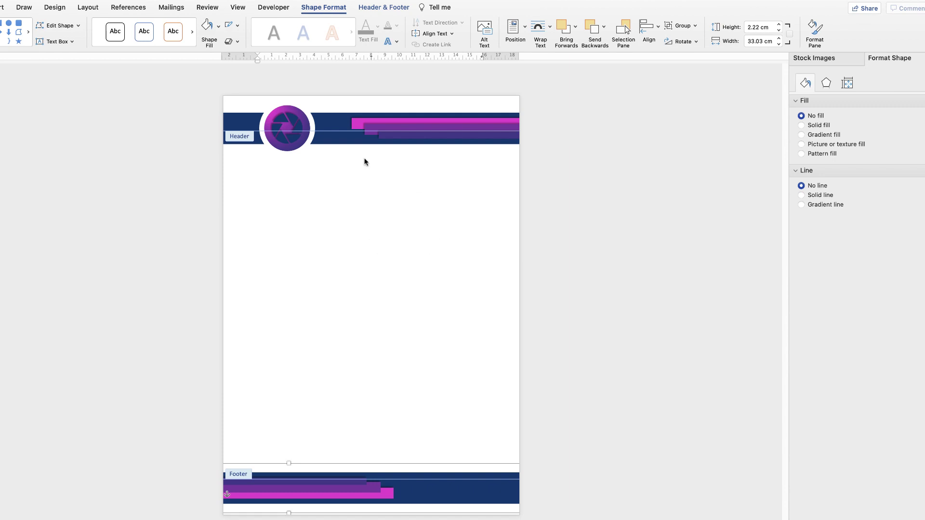
- Leave header and footer editing and lower the page's top margin to just below the header band
double_click(361, 261)
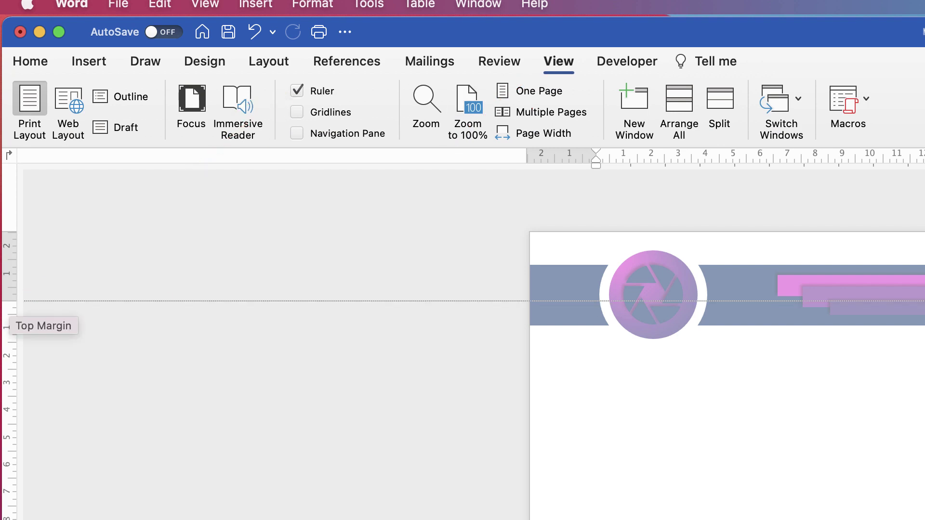
left_click_drag(10, 301, 9, 351)
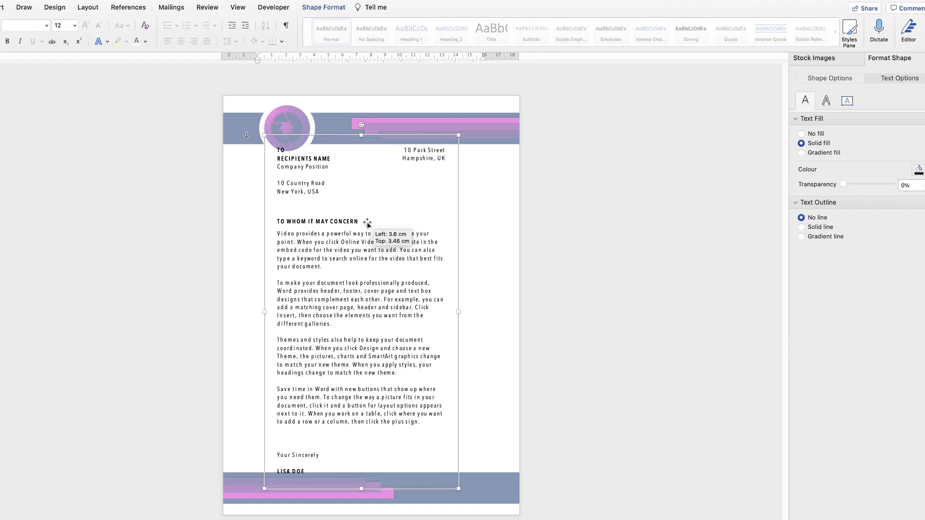
- Move and resize the sample letter text box to fit between the header and footer bands with even side margins
left_click_drag(288, 166, 303, 163)
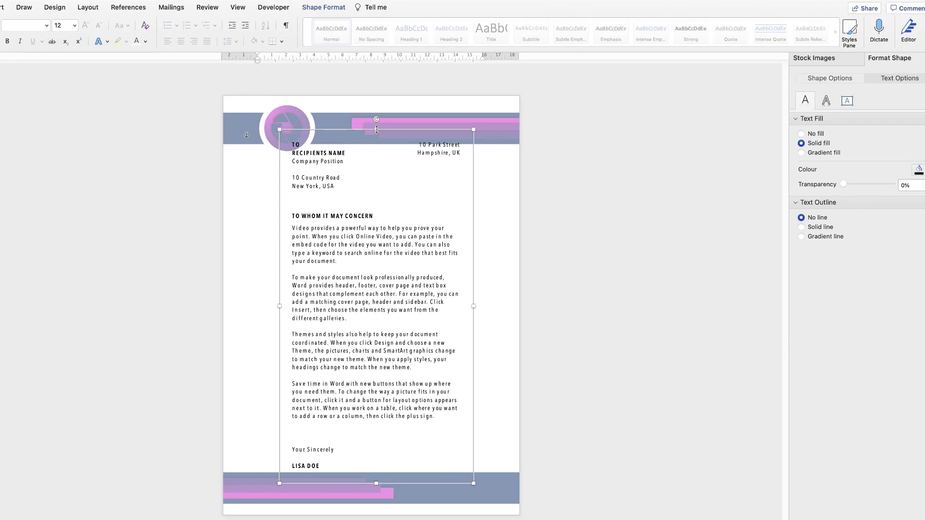
left_click_drag(377, 129, 375, 162)
left_click_drag(279, 318, 238, 318)
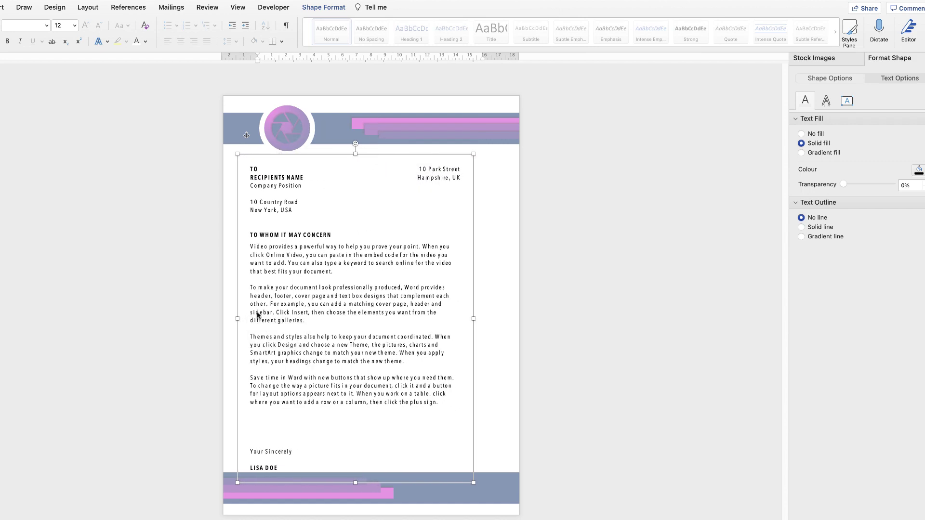
left_click_drag(477, 327, 484, 326)
left_click_drag(355, 483, 355, 460)
left_click_drag(330, 316, 344, 319)
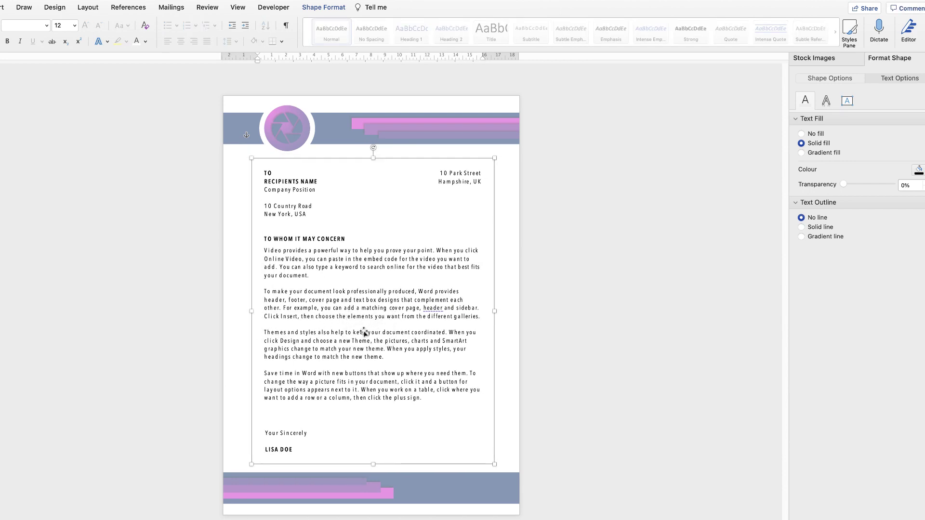
left_click(518, 278)
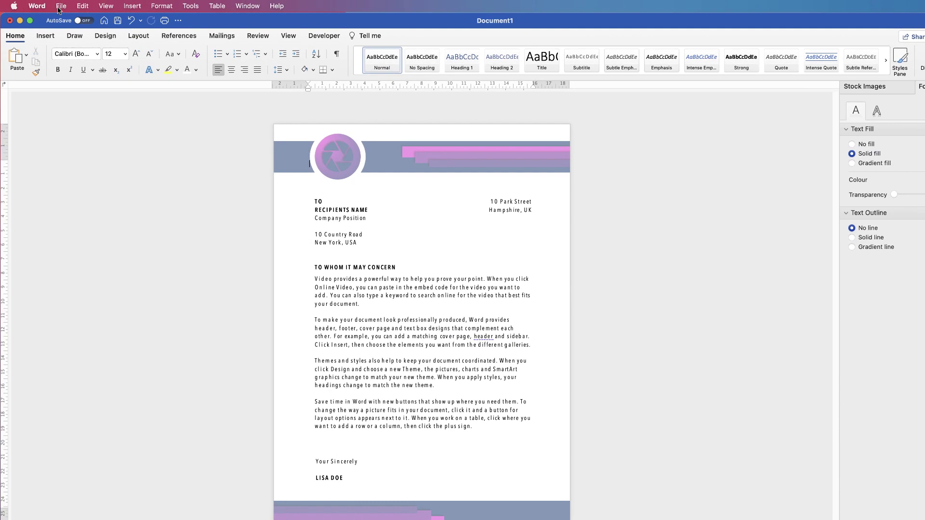
- Export the finished letterhead as a PDF named Doc1 in the You Tube Demo folder
left_click(61, 6)
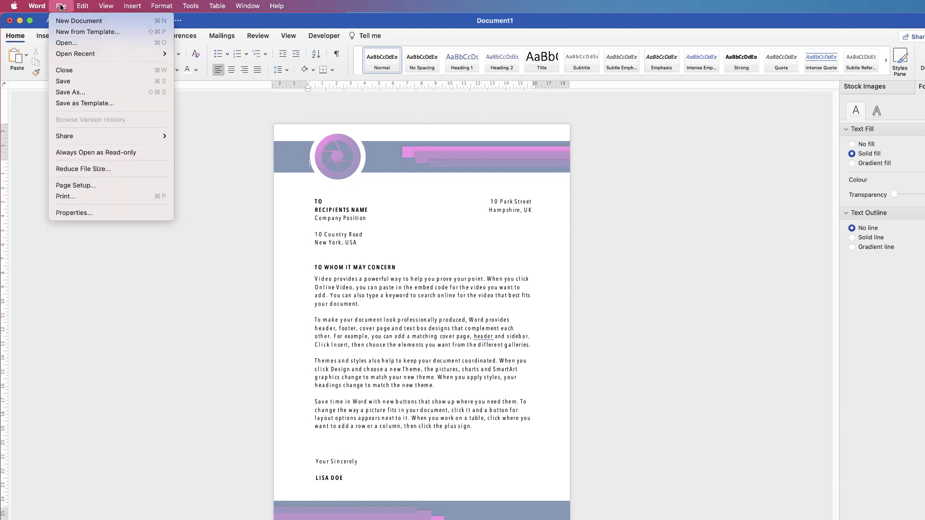
left_click(73, 93)
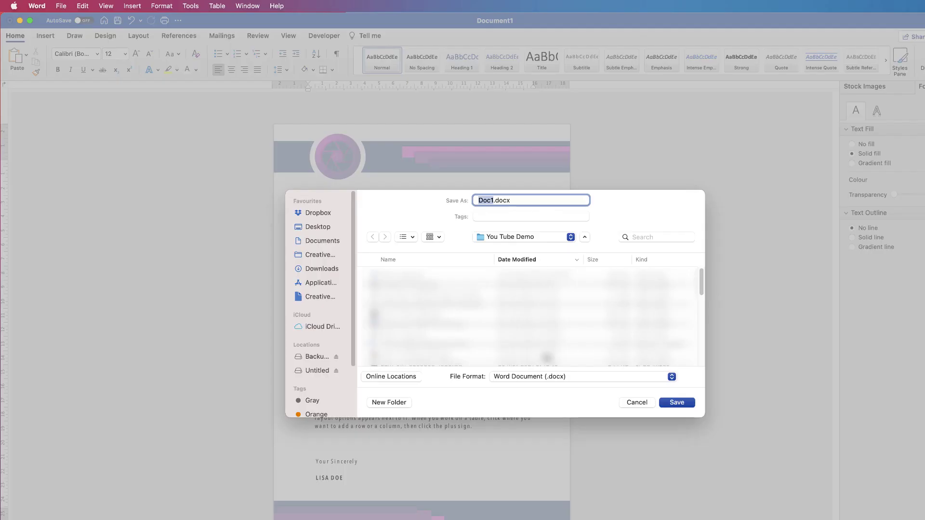
left_click(572, 379)
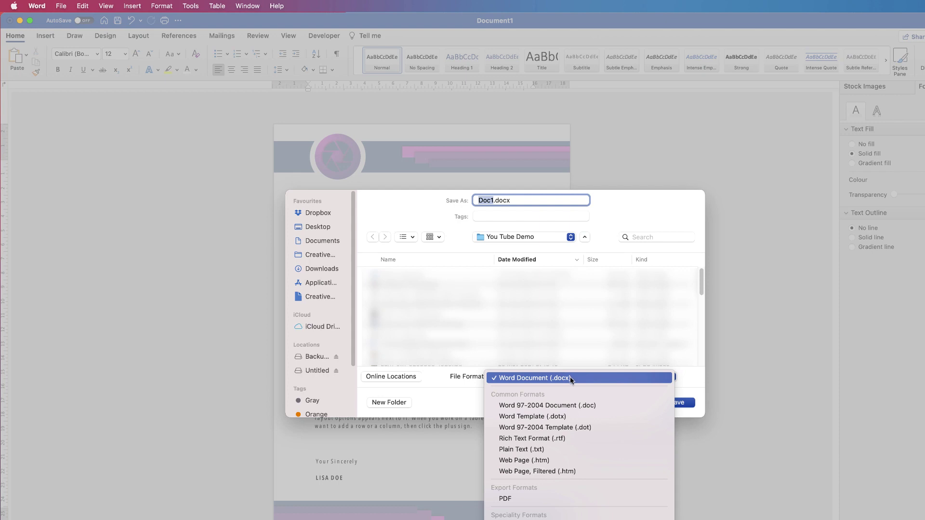
left_click(507, 498)
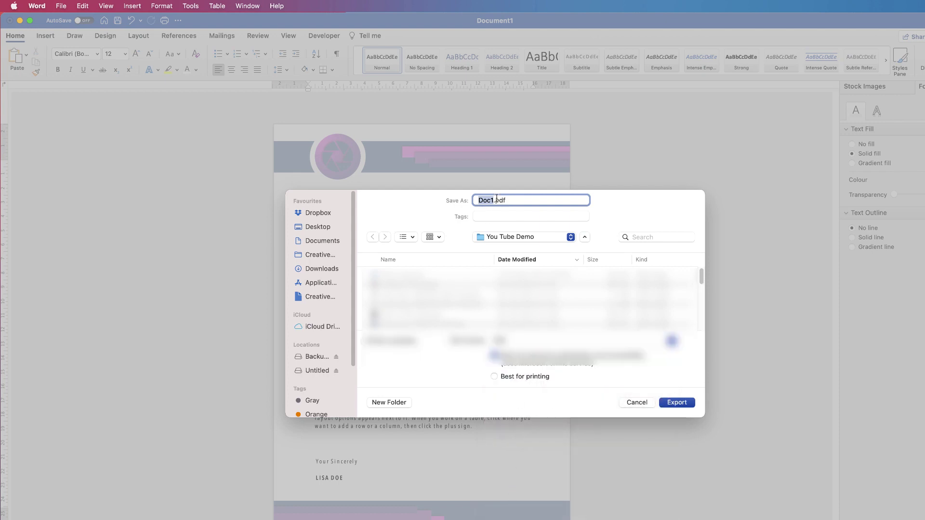
left_click(675, 404)
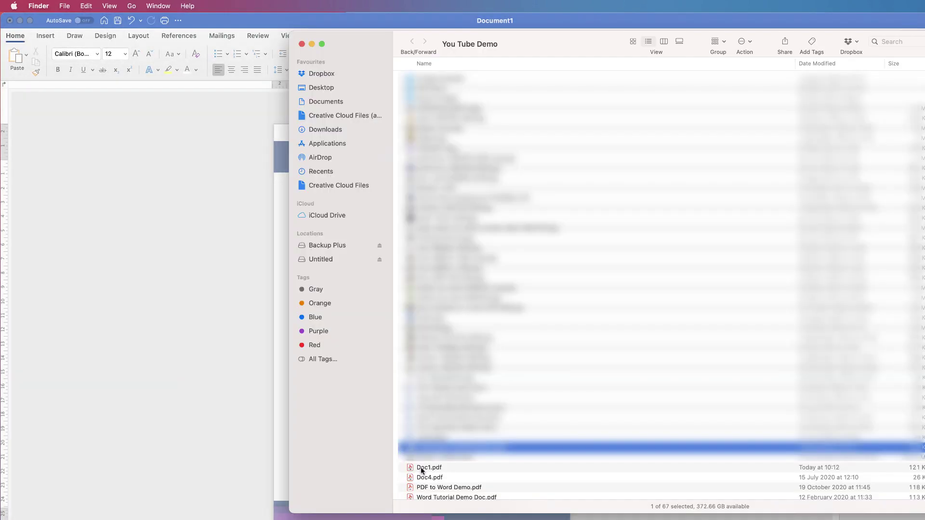
- Open the exported Doc1.pdf from the You Tube Demo folder to check the letterhead, and close the preview and folder windows
left_click_drag(420, 469, 420, 468)
double_click(420, 467)
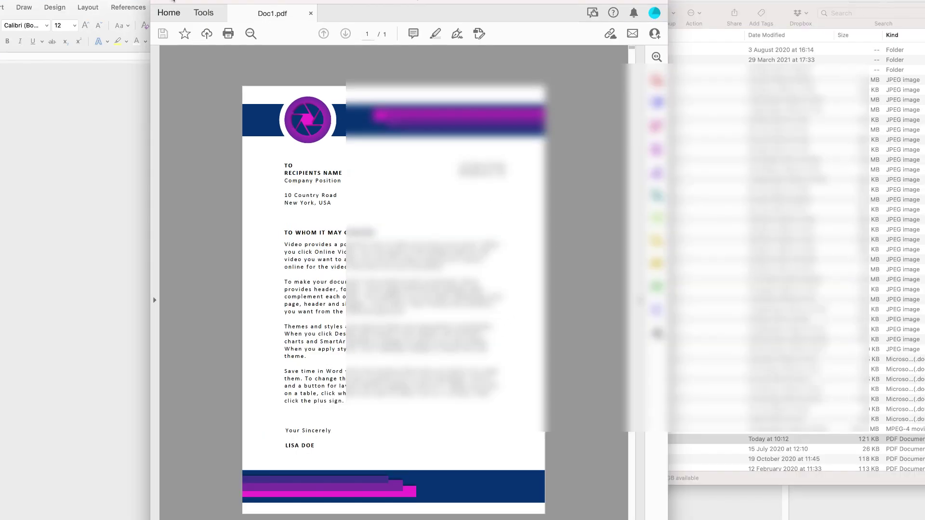
left_click(172, 1)
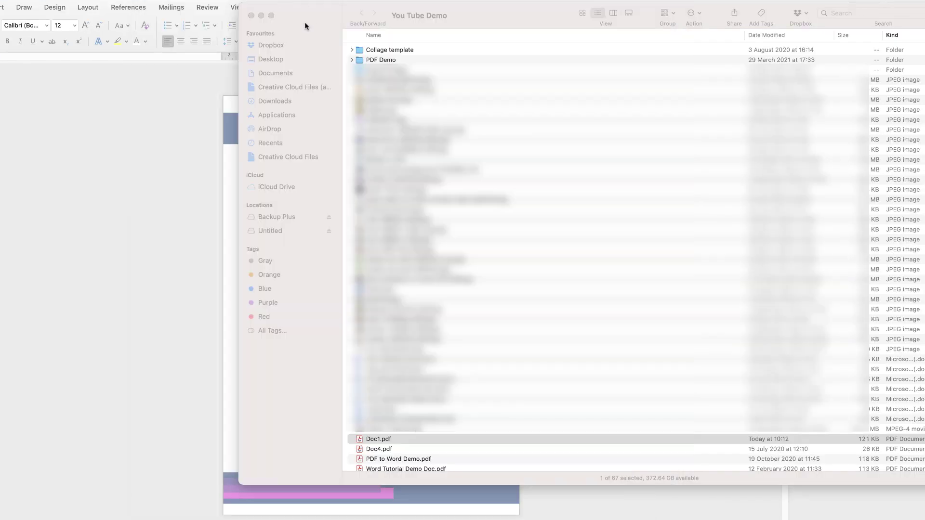
left_click(248, 17)
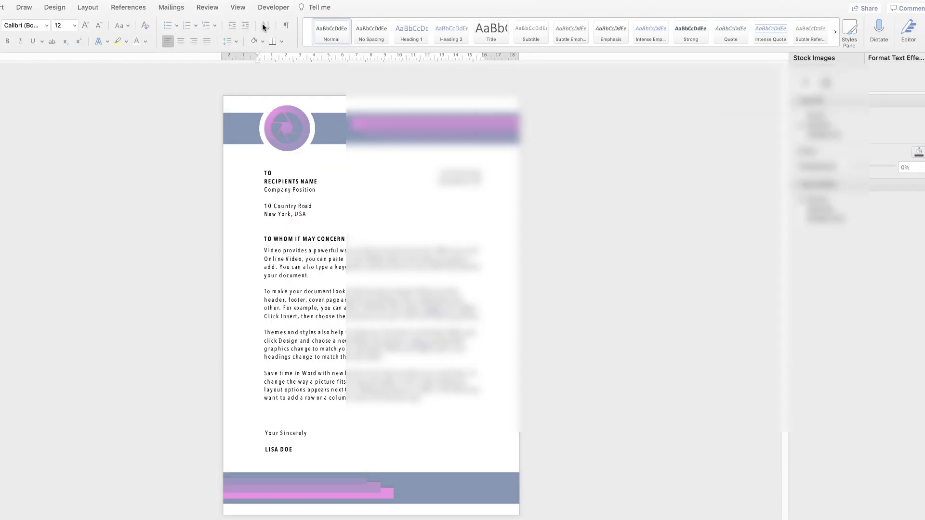
- Delete the sample letter text box and save the blank letterhead as a Word template named Doc10.dotx in the Templates folder
left_click(321, 295)
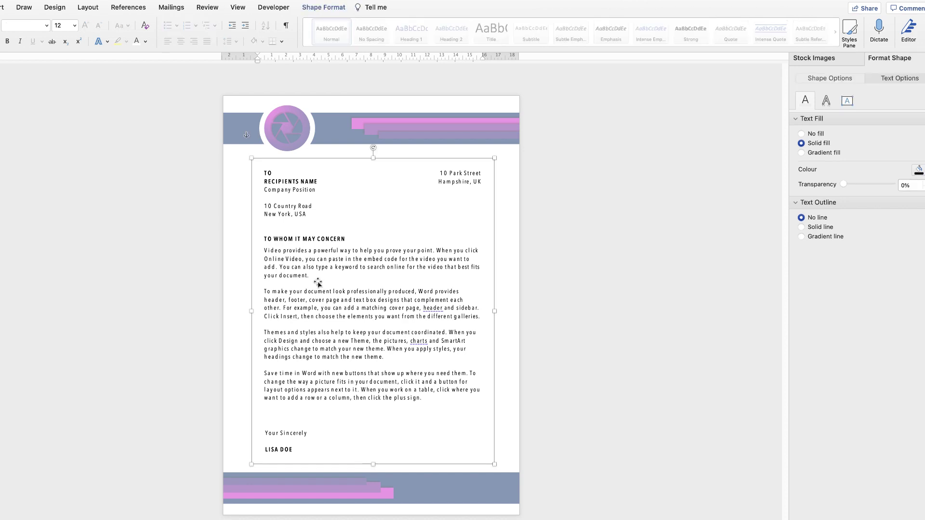
key("Delete")
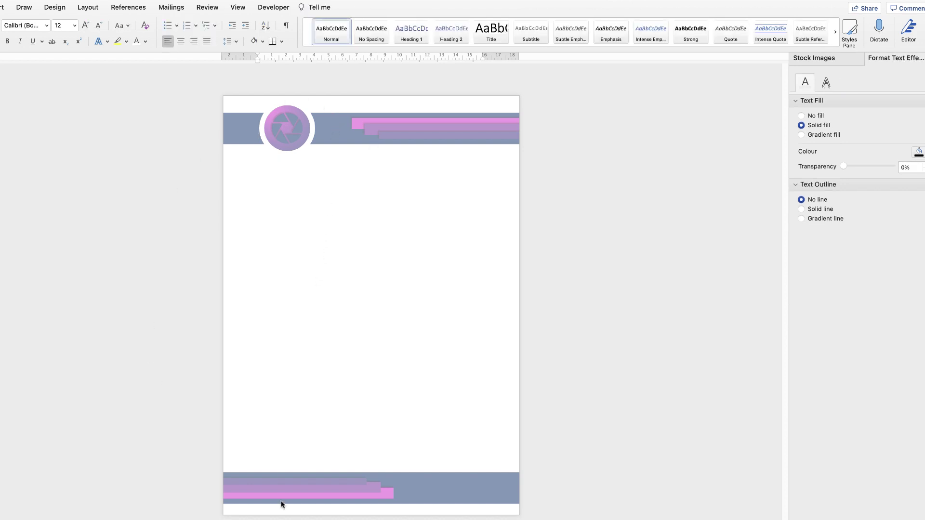
left_click(21, 5)
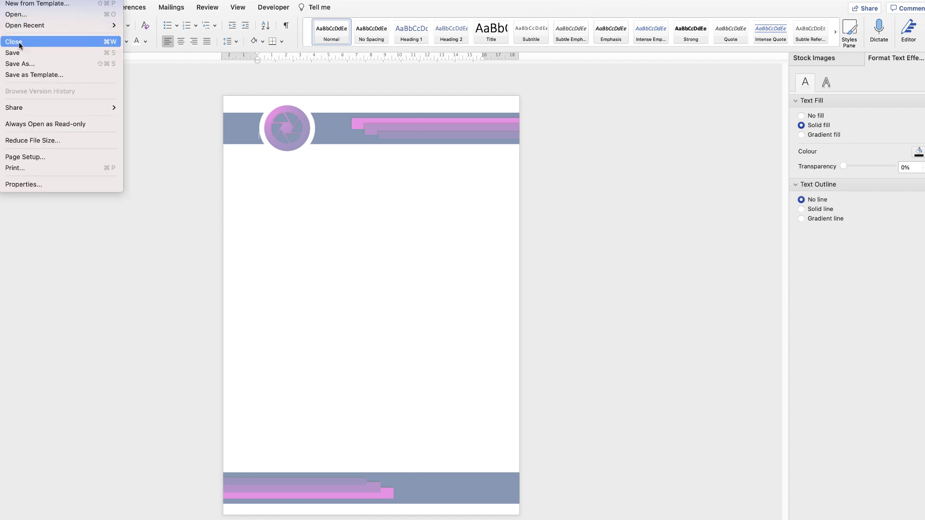
left_click(25, 74)
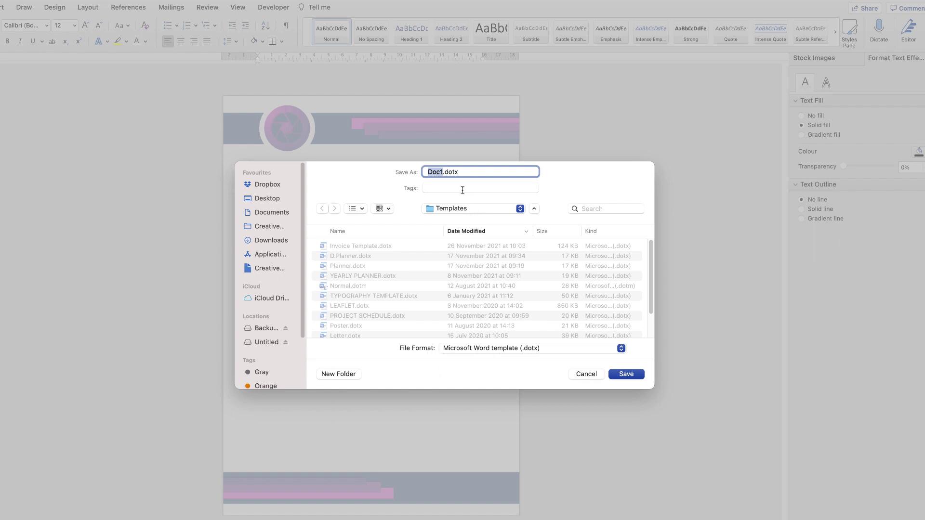
left_click(443, 172)
type("0")
key("Return")
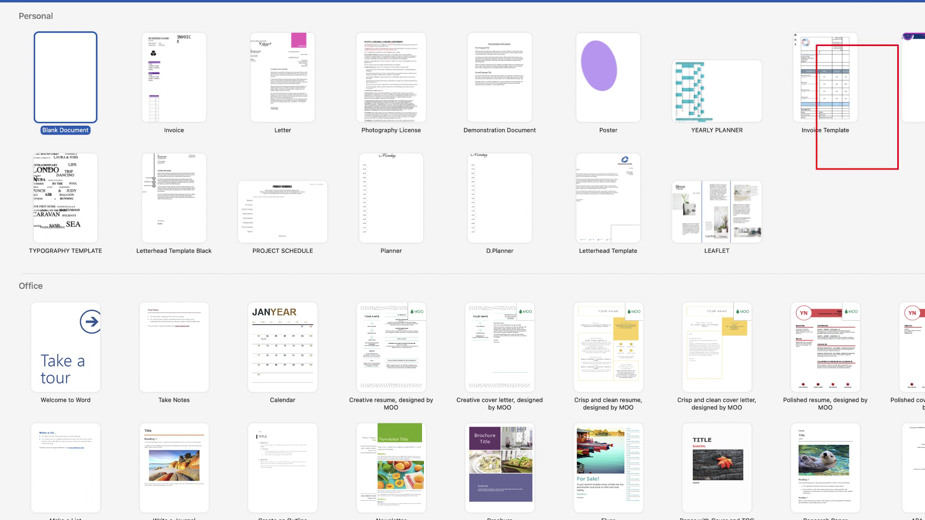
- Open the saved letterhead template from the personal templates and bring up the document view options
left_click(915, 77)
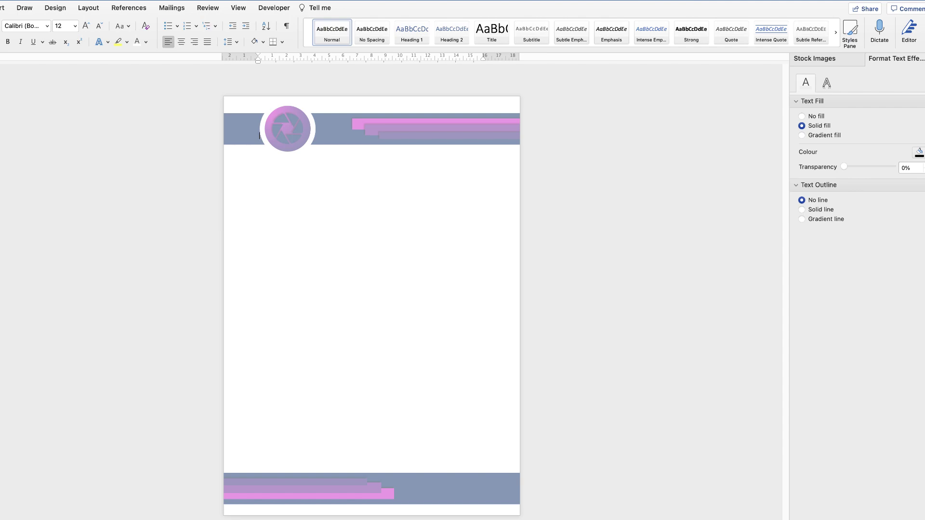
left_click(238, 8)
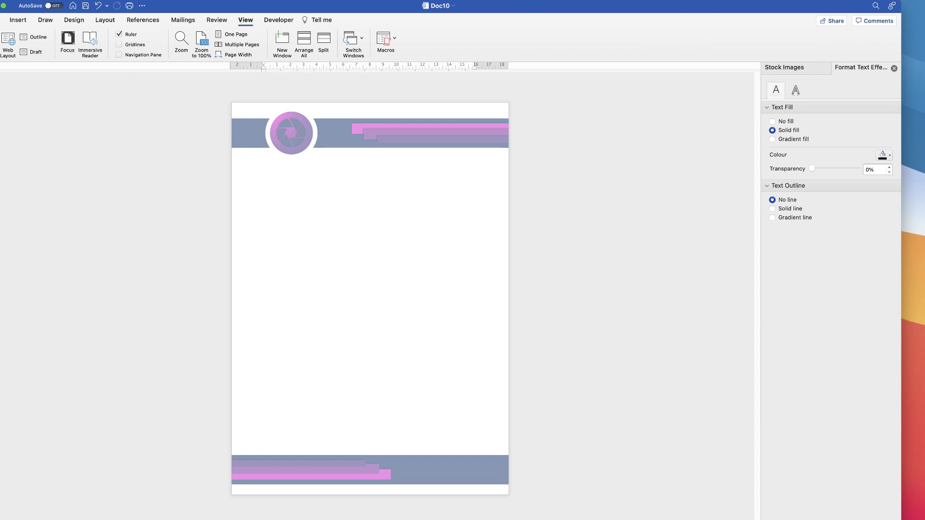